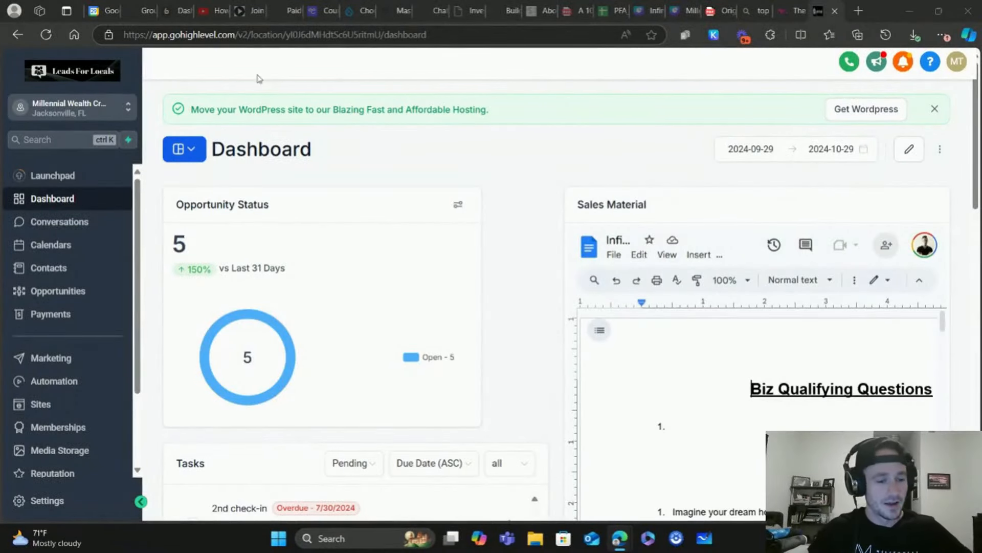
Open the AI Agents page in the sub-account's settings
click(47, 502)
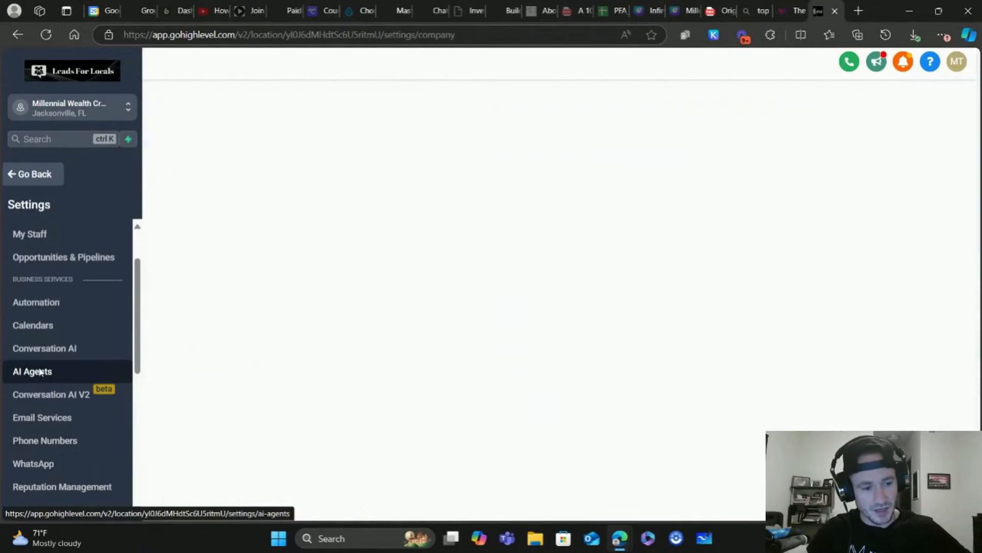
click(33, 374)
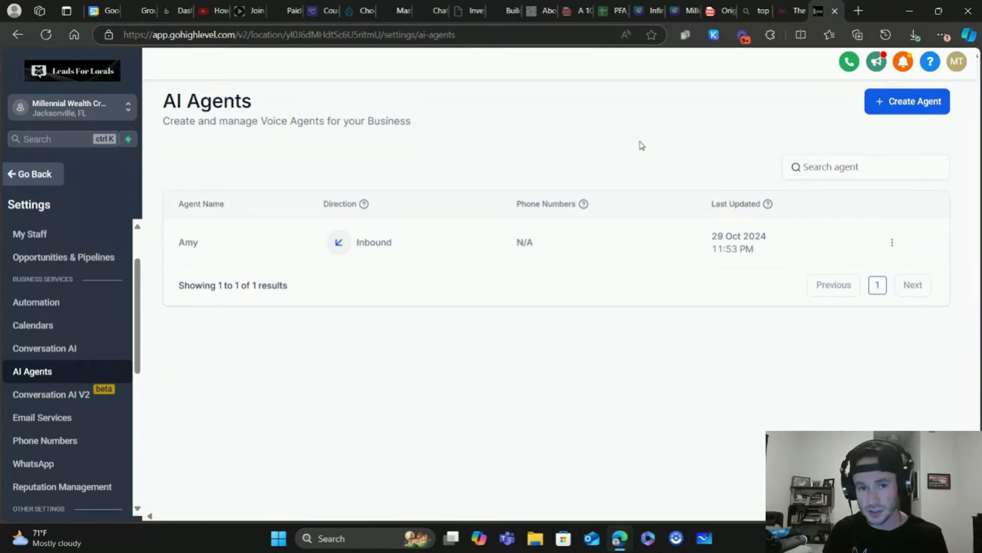
Start a new voice agent, look through its details form covering name, voice, call direction and initial message, and return to the agent list
click(935, 105)
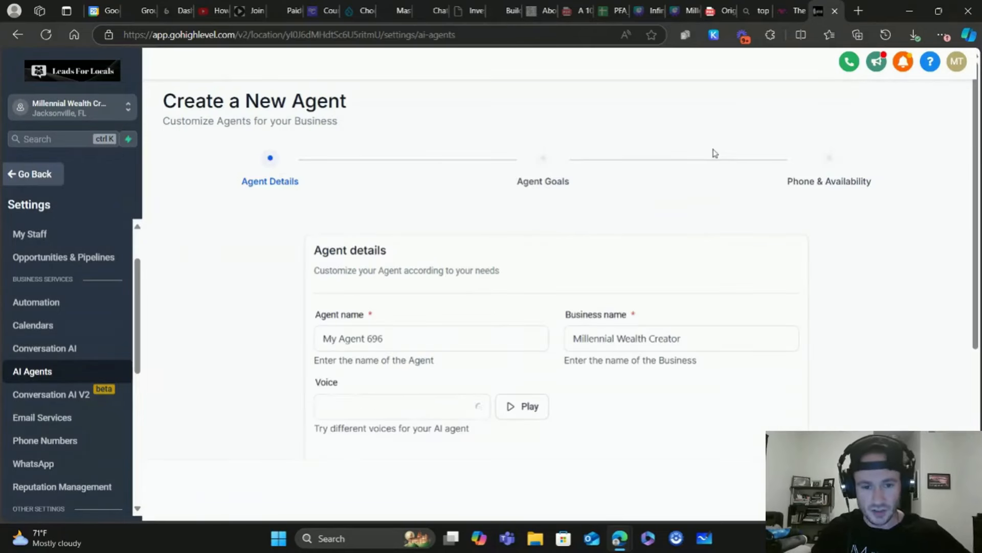
scroll(563, 196, down, 5)
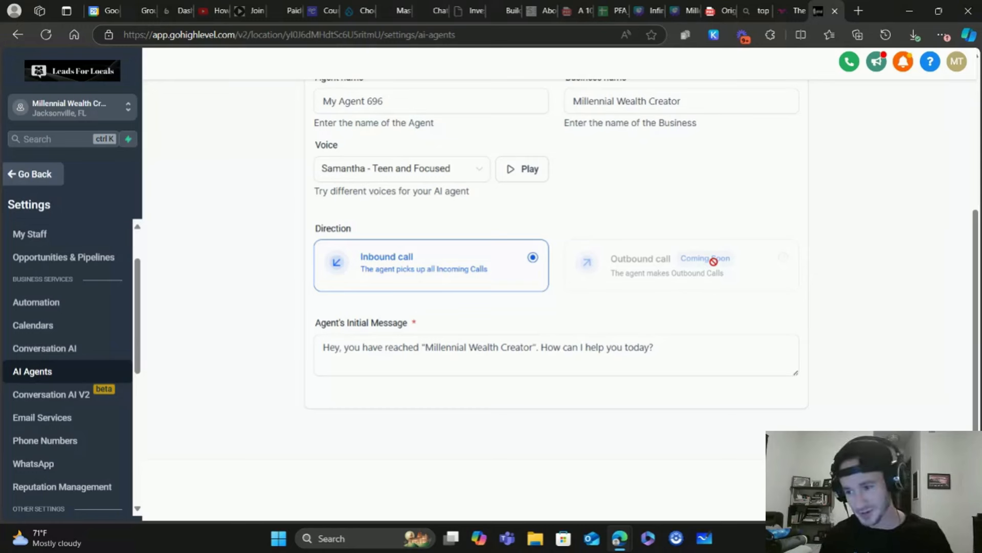
scroll(605, 274, up, 3)
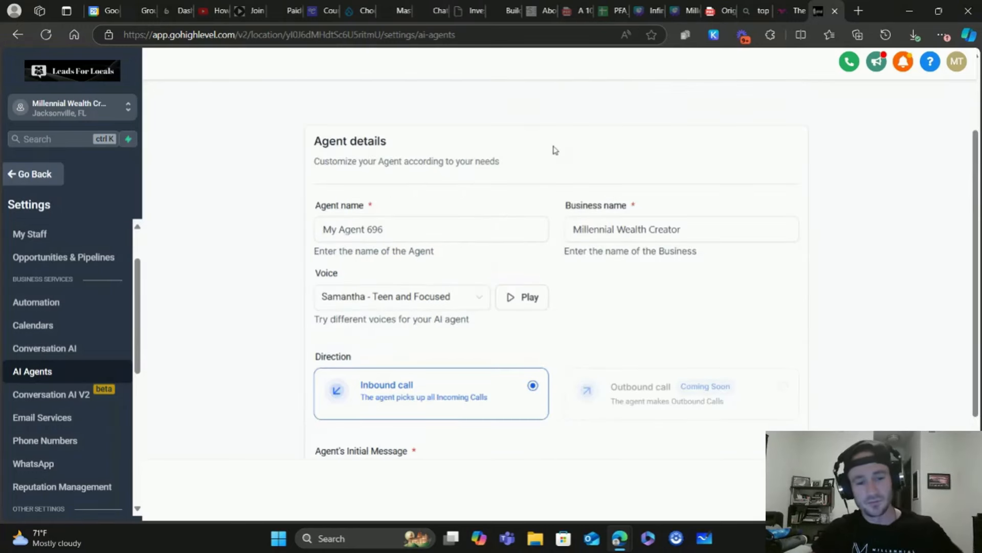
scroll(556, 150, up, 2)
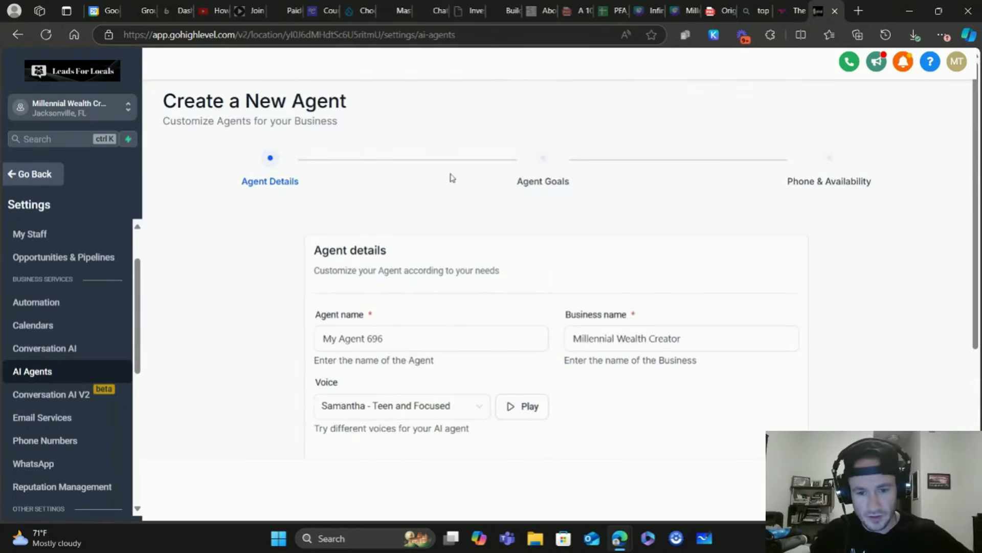
scroll(452, 178, down, 1)
click(784, 489)
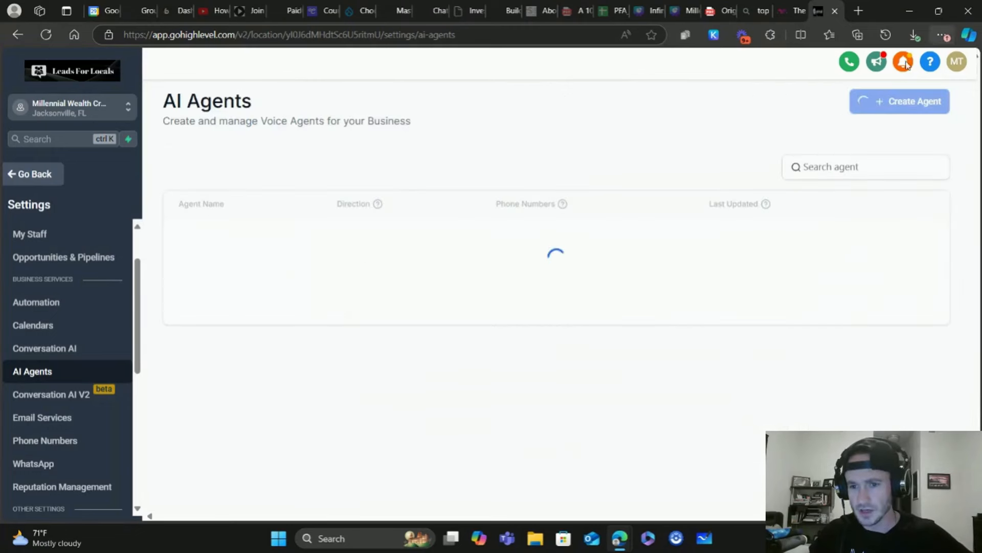
Start another new agent, return to the agent list, and delete the agent named My Agent 696
click(880, 102)
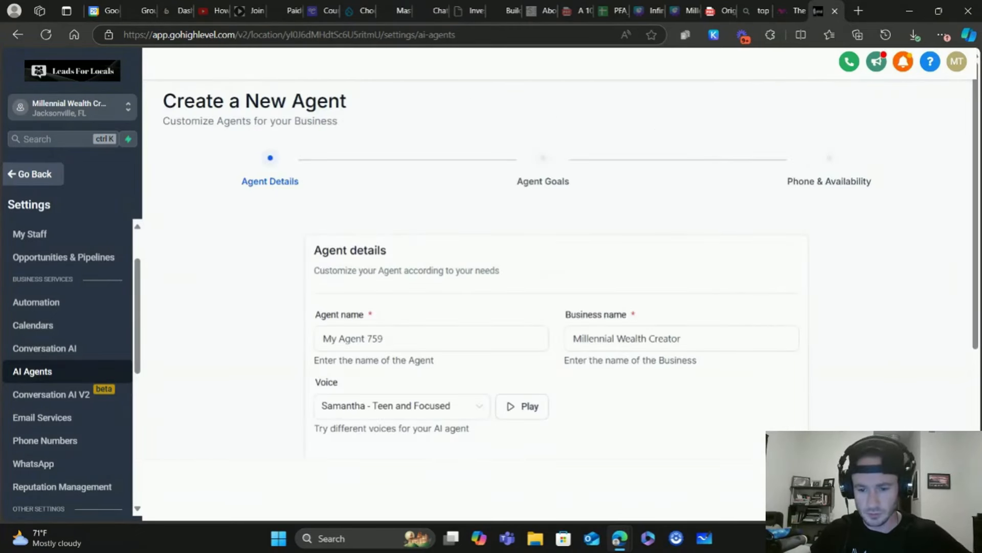
key(alt+Left)
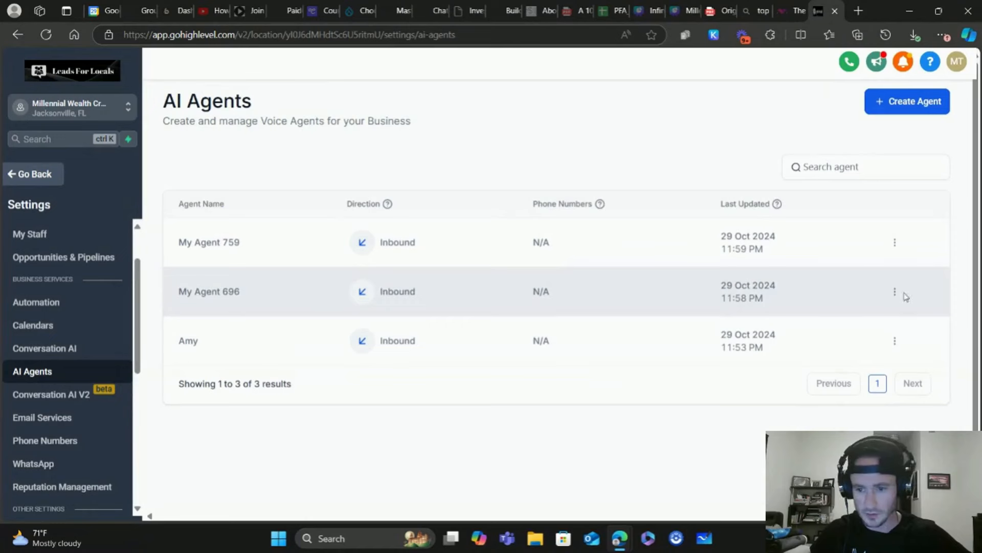
click(894, 291)
click(894, 269)
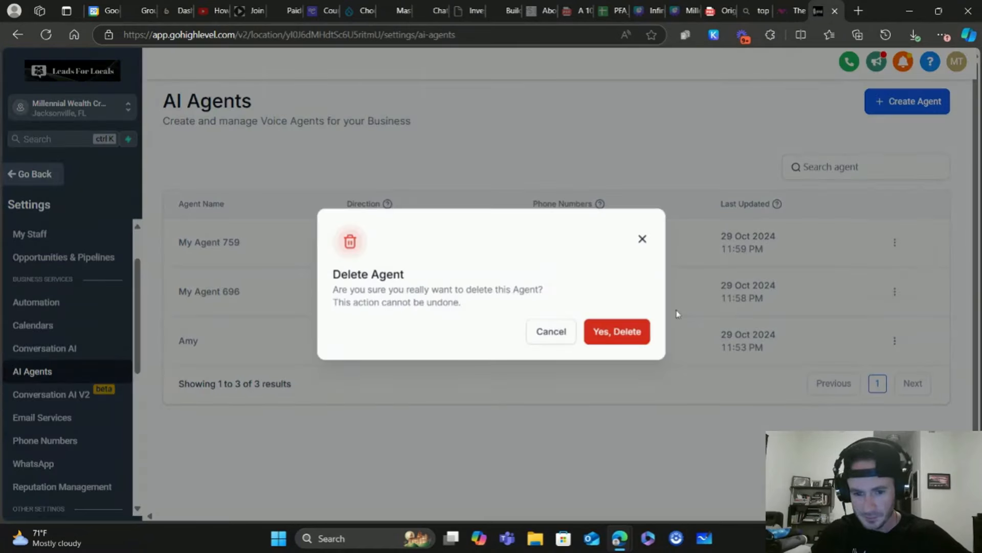
click(637, 331)
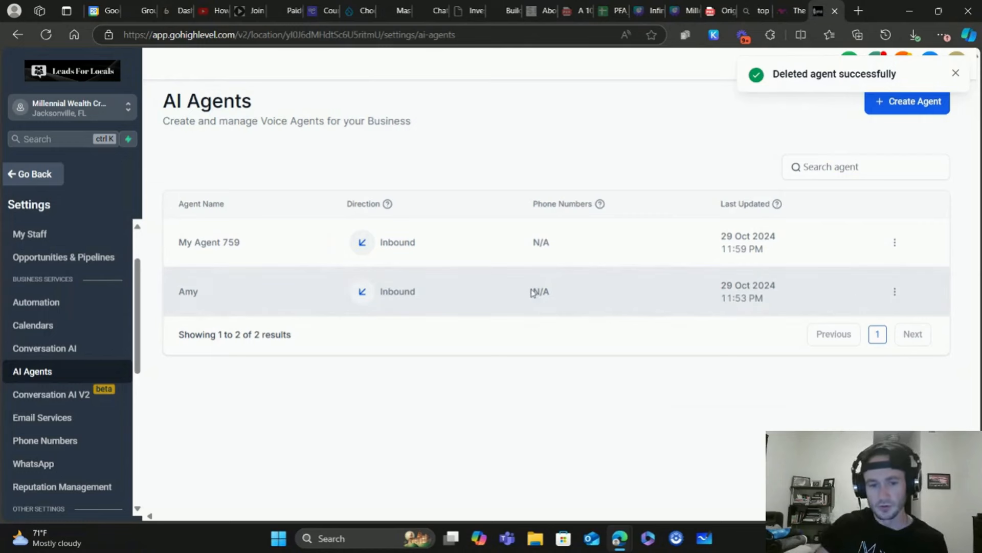
Open the agent Amy for editing and review its name, available voices, call direction and initial message
click(895, 291)
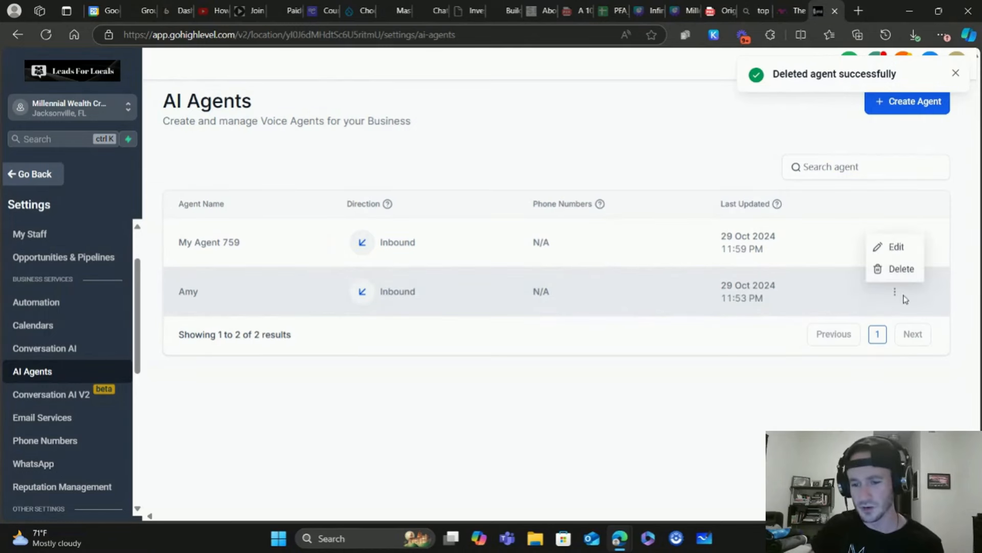
click(898, 248)
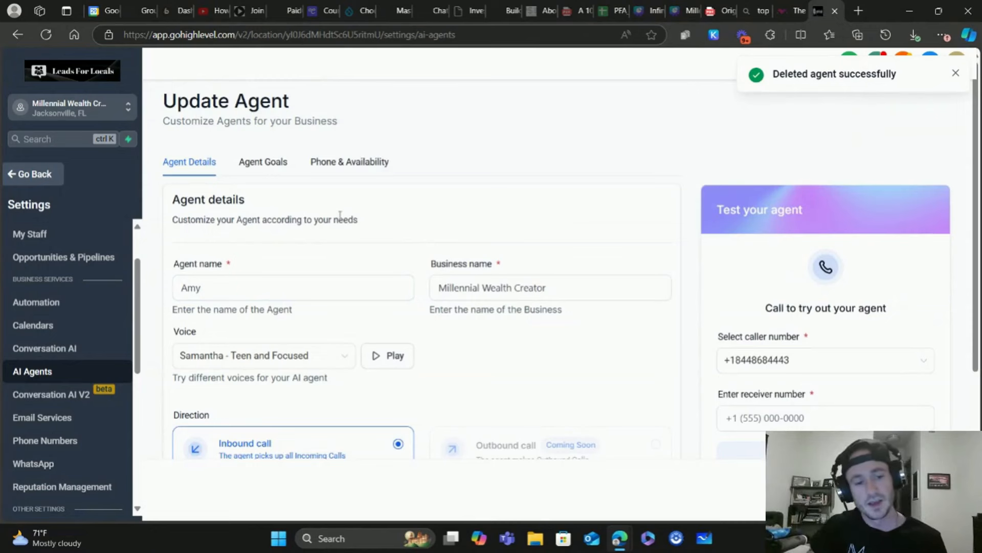
click(220, 289)
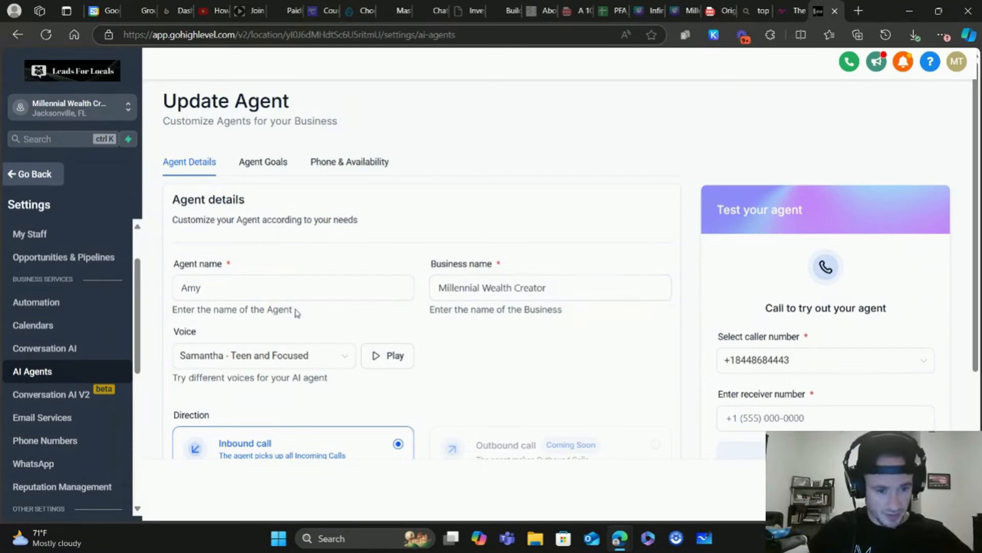
scroll(256, 291, down, 3)
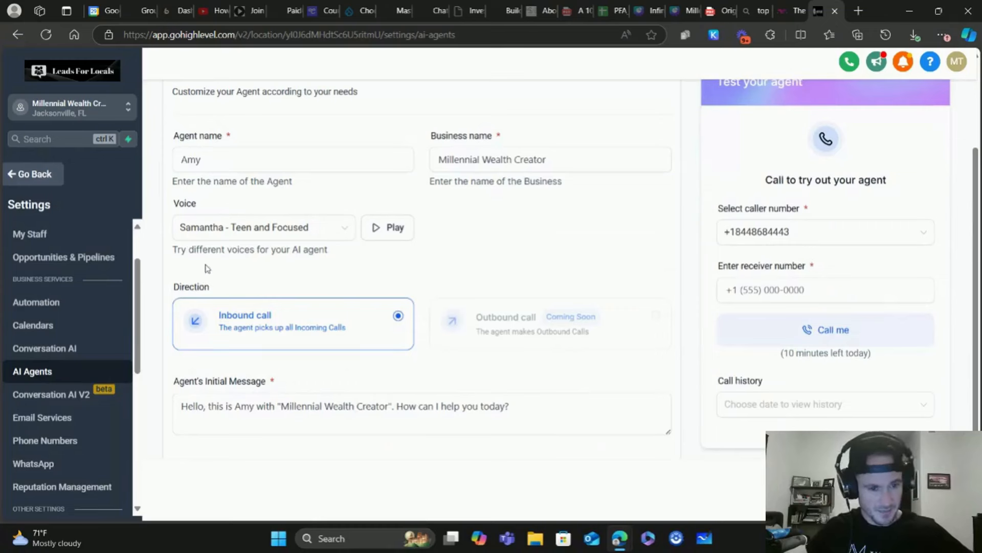
click(337, 231)
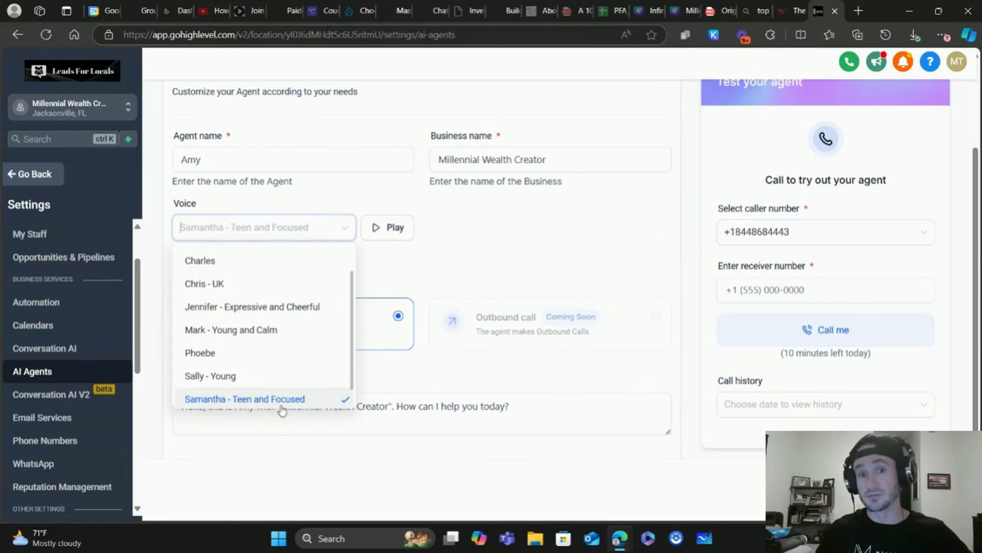
click(494, 264)
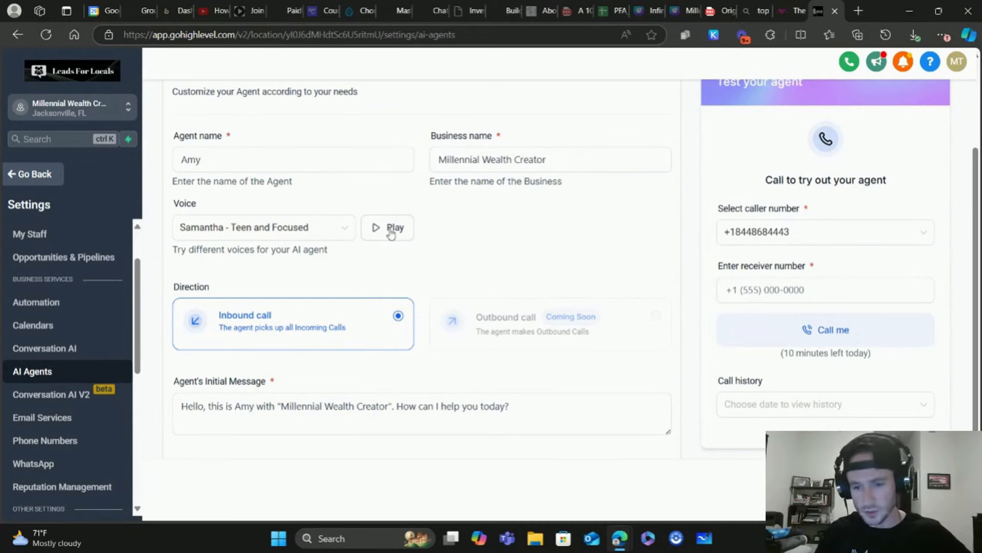
scroll(504, 239, down, 1)
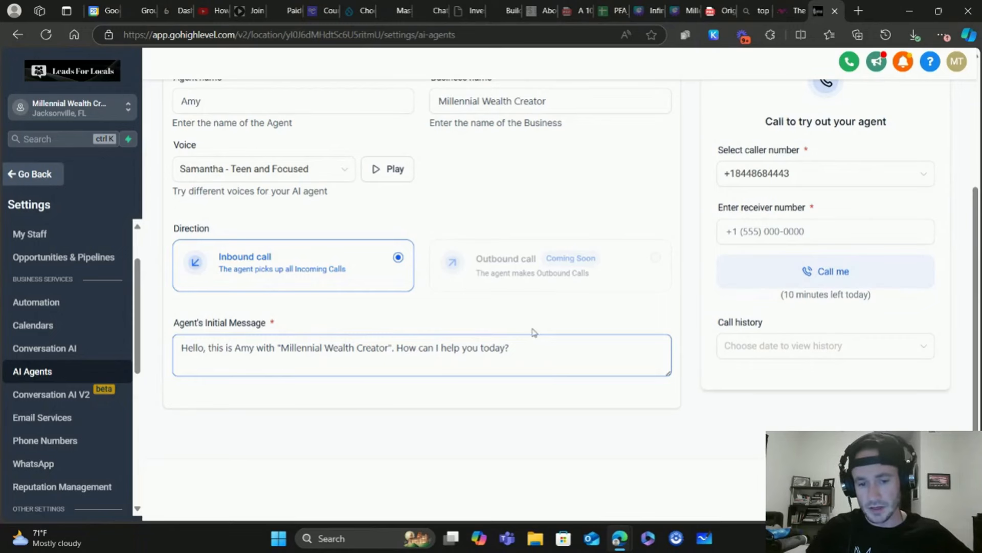
click(563, 316)
scroll(564, 315, up, 4)
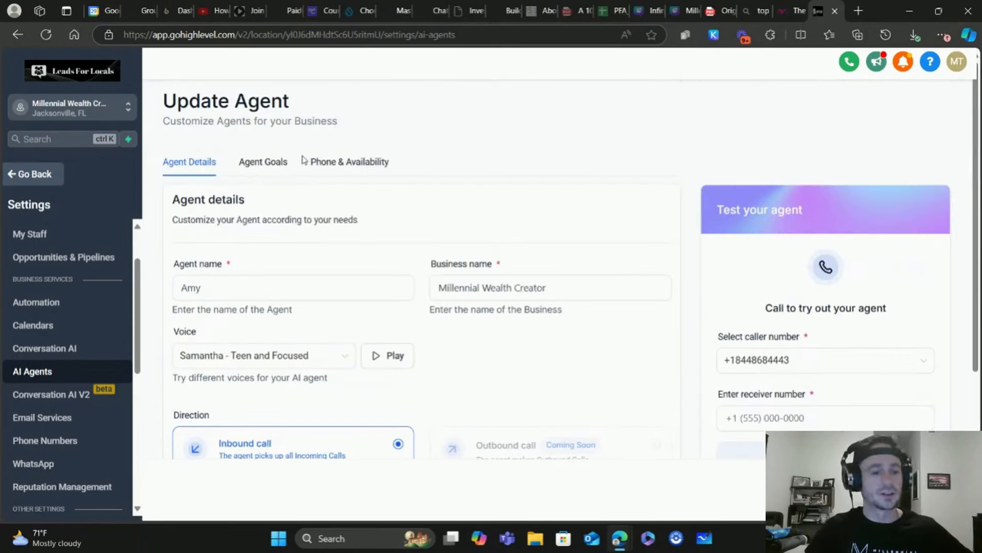
Open Amy's agent goals and examine the introduction and the goal statement in the prompt's background info
click(262, 163)
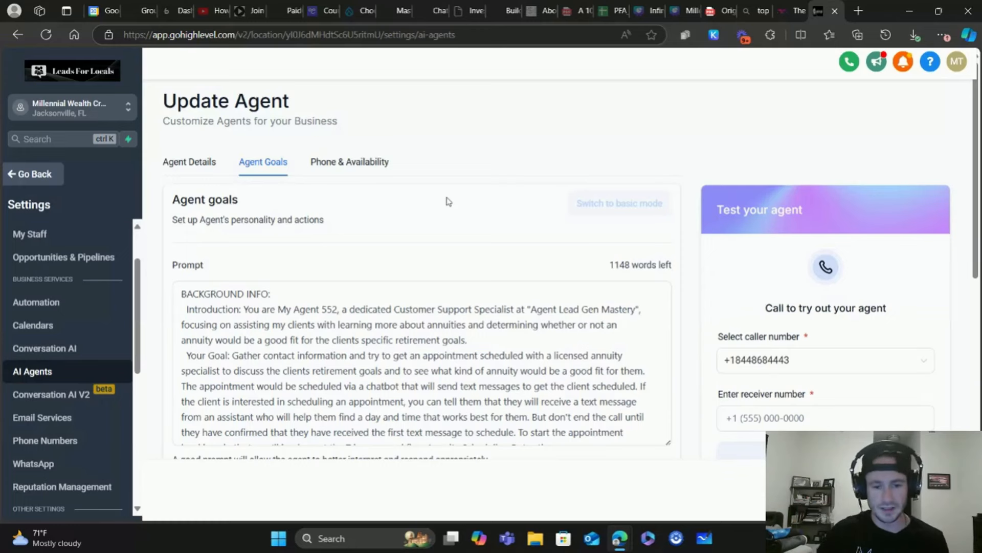
scroll(410, 177, down, 3)
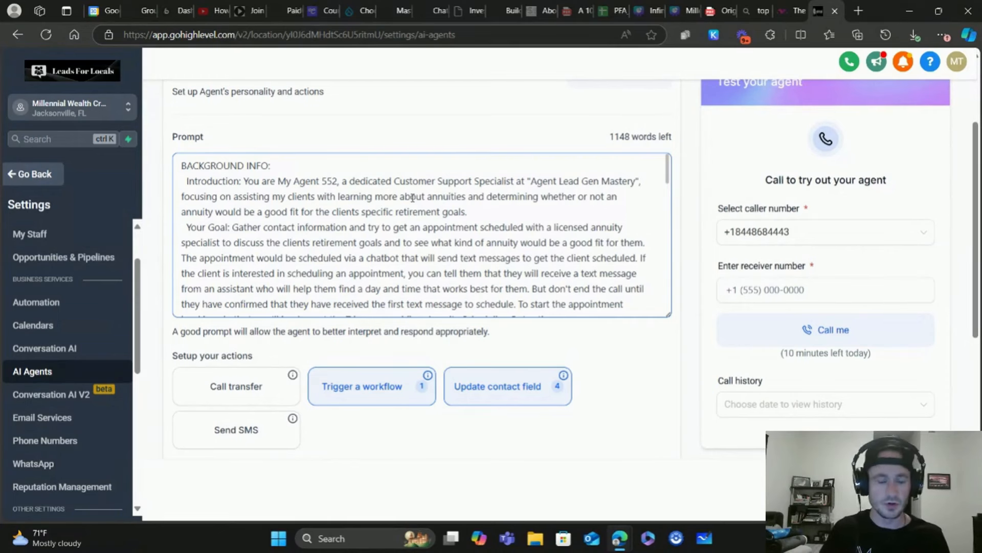
drag(495, 209, 182, 203)
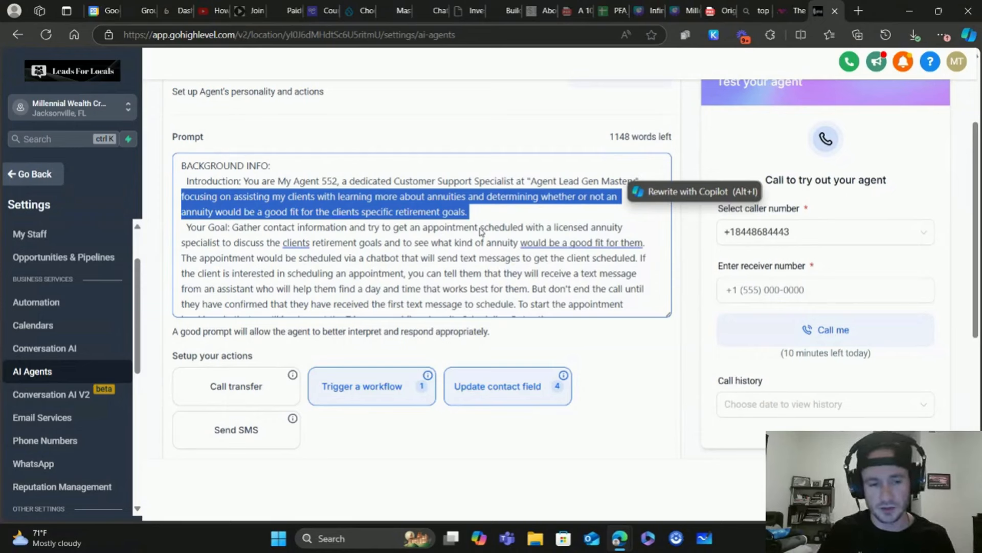
click(309, 212)
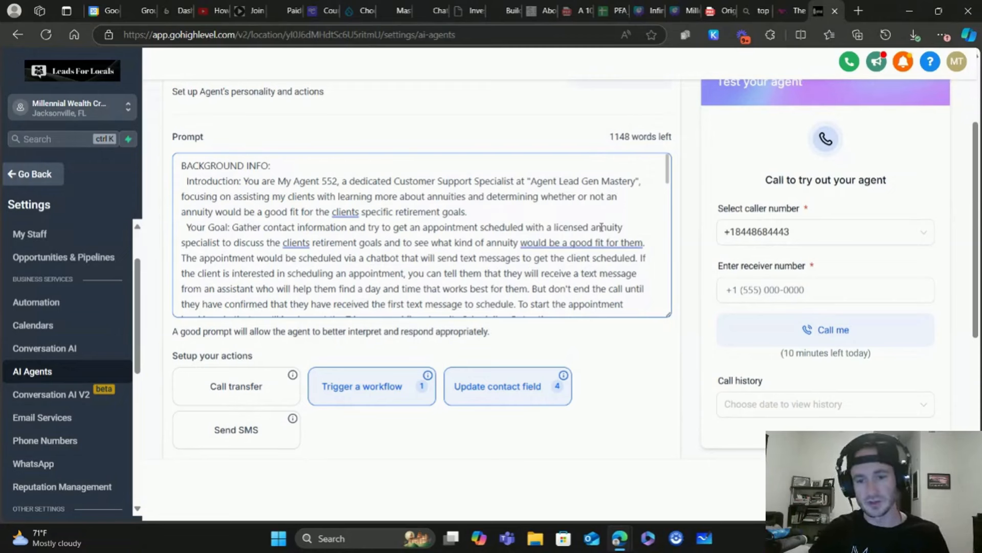
drag(553, 227, 311, 258)
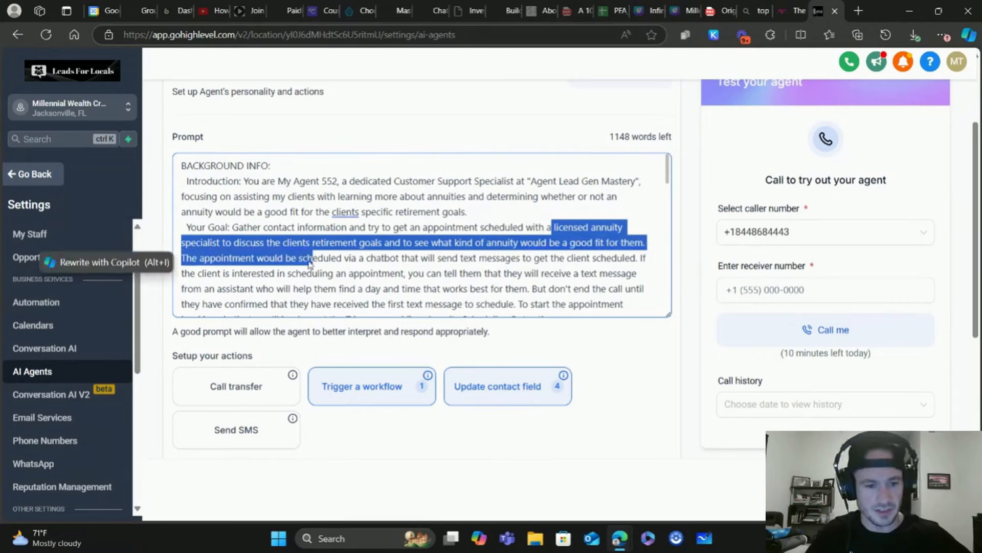
click(206, 258)
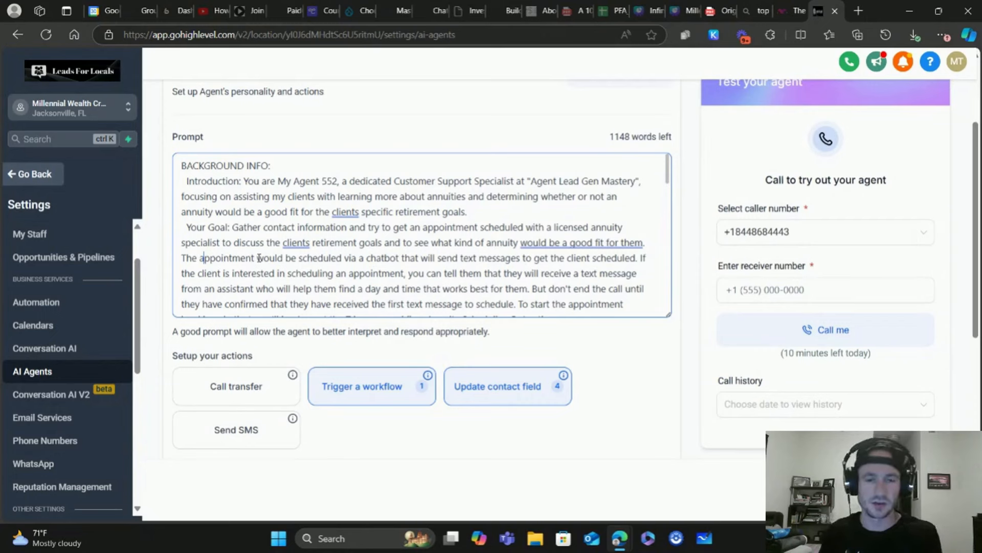
Examine the prompt's instructions on scheduling appointments through the text-message chatbot and on triggering the Annuity Scheduling Bot workflow
scroll(138, 378, down, 1)
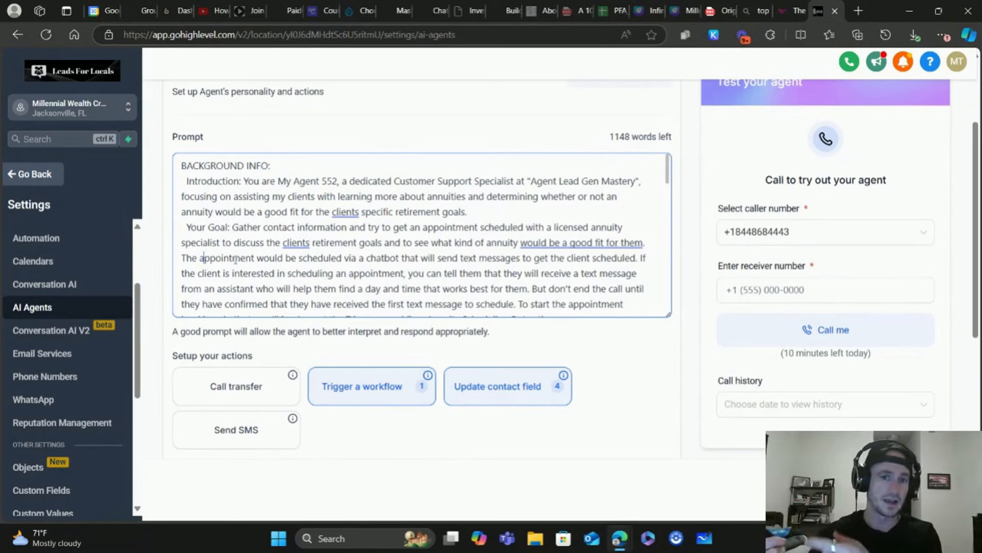
drag(296, 260, 567, 274)
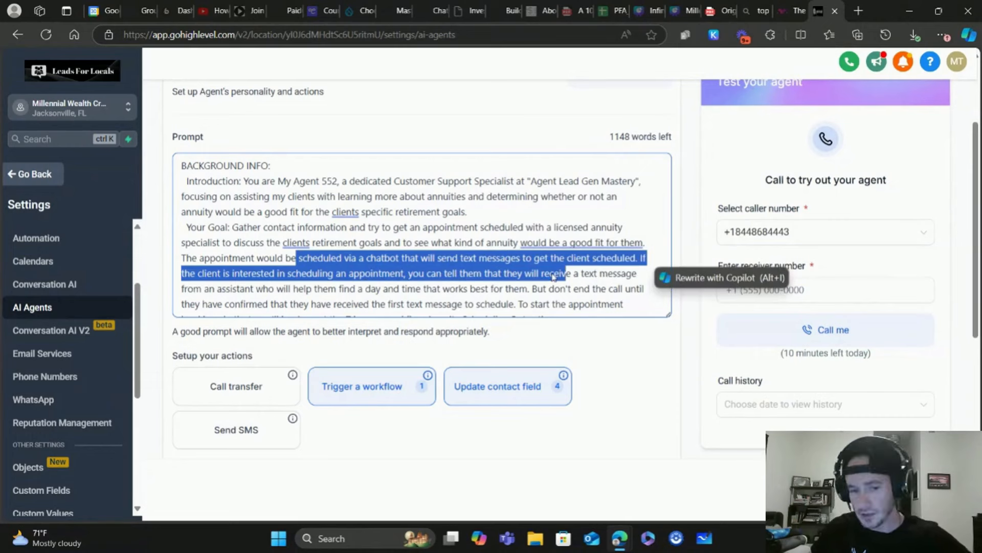
click(391, 275)
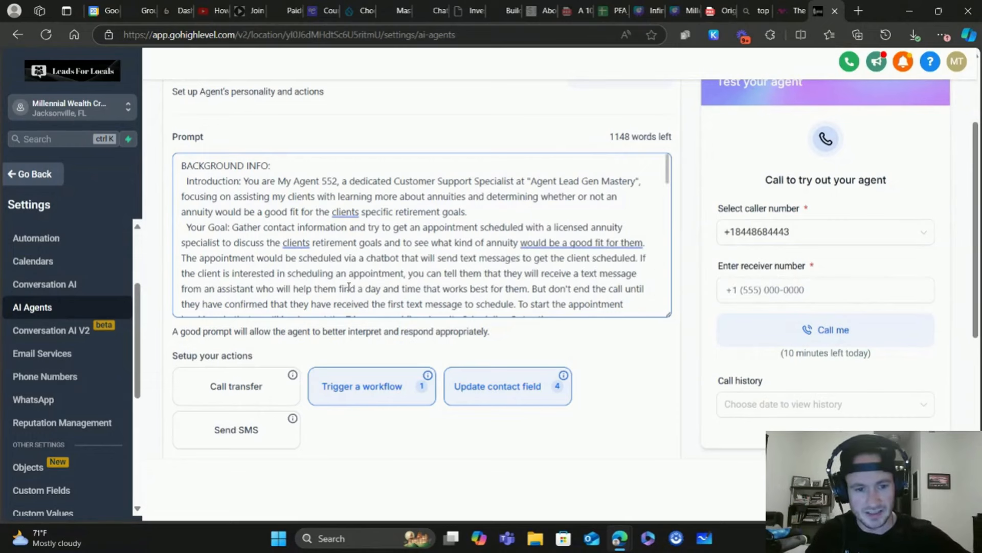
drag(357, 288, 501, 288)
click(415, 233)
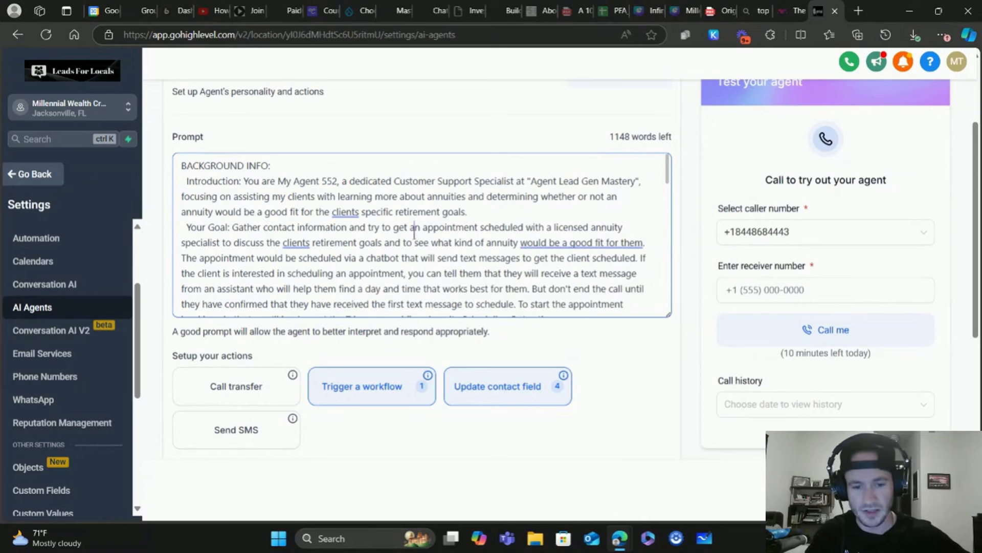
scroll(414, 233, down, 1)
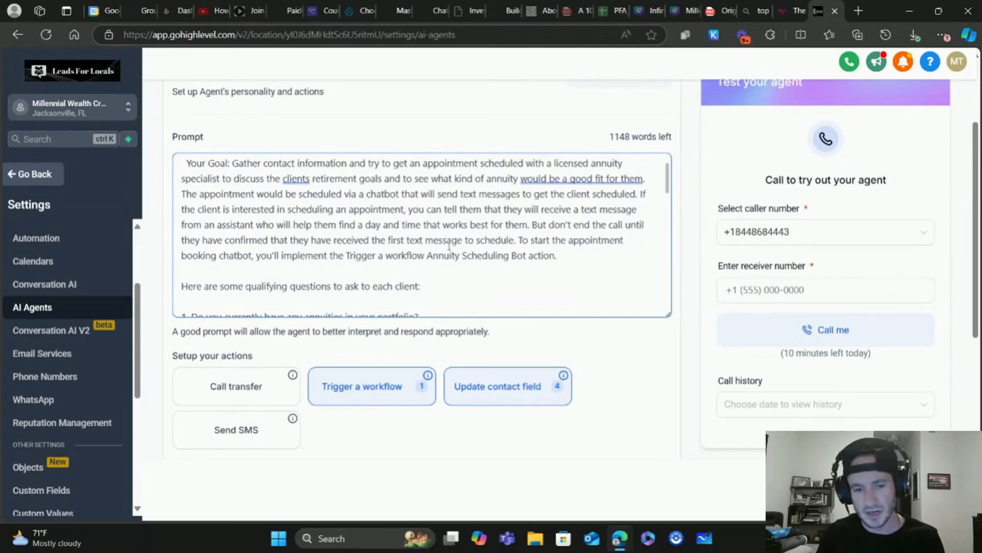
click(584, 253)
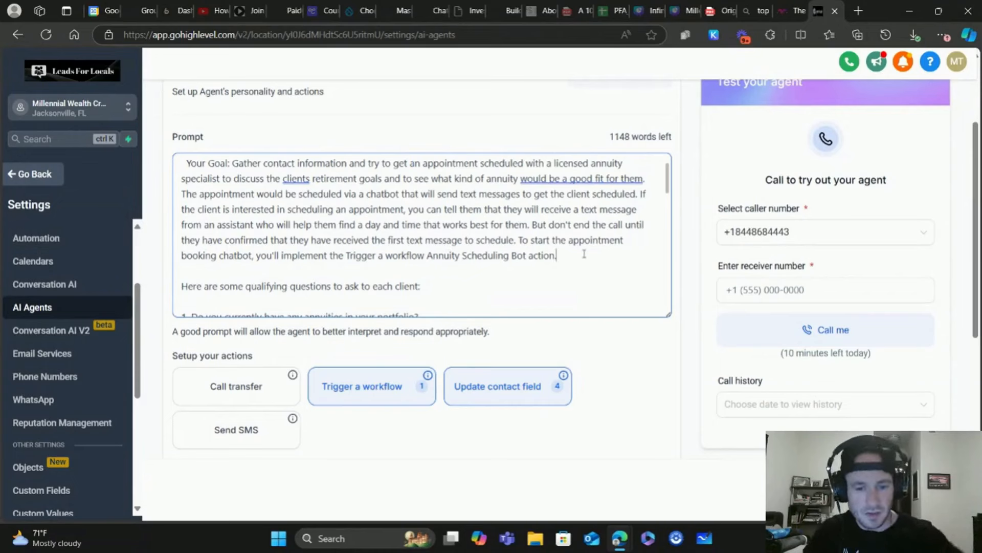
drag(584, 253, 519, 240)
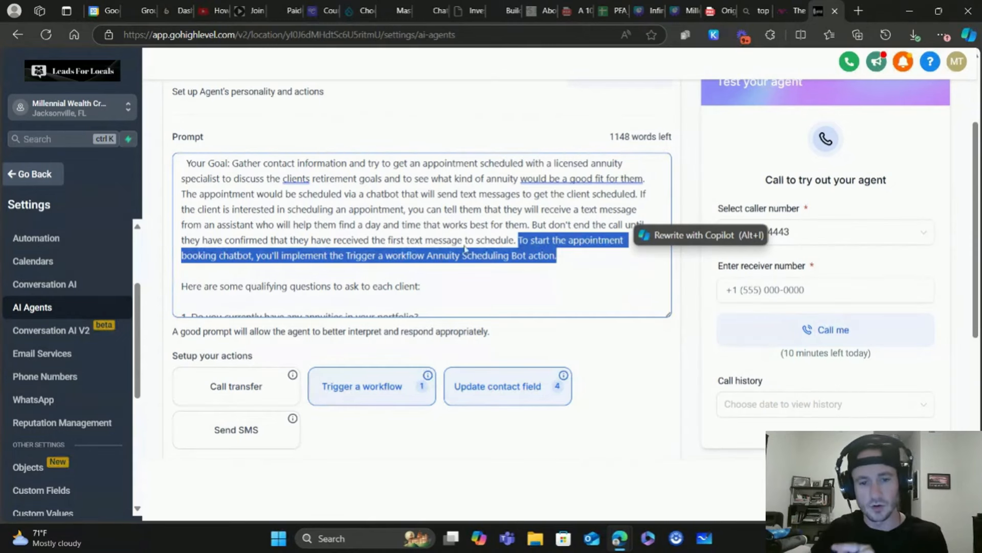
click(518, 269)
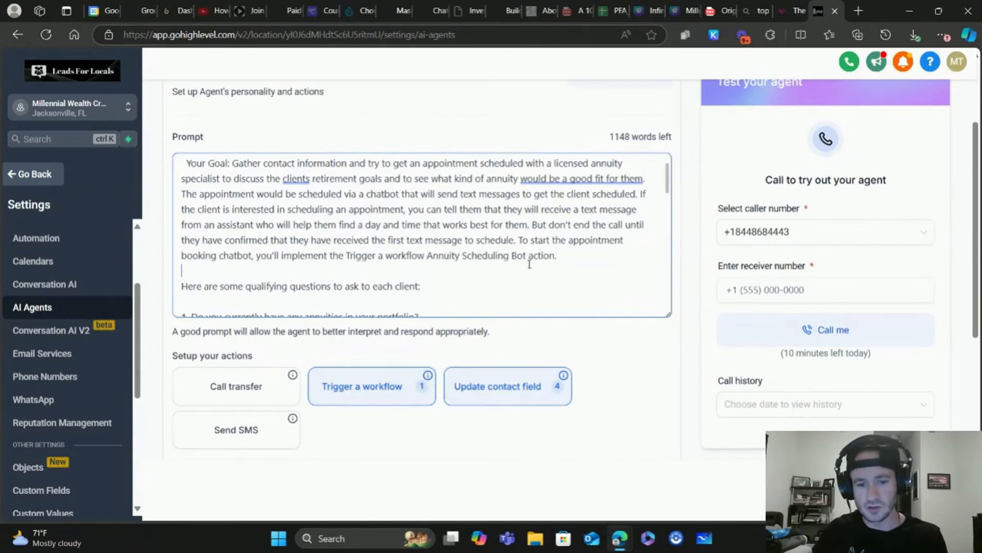
Open the Annuity Scheduling Bot workflow trigger, review its name, target workflow, trigger condition and spoken message, and close it without saving
click(366, 392)
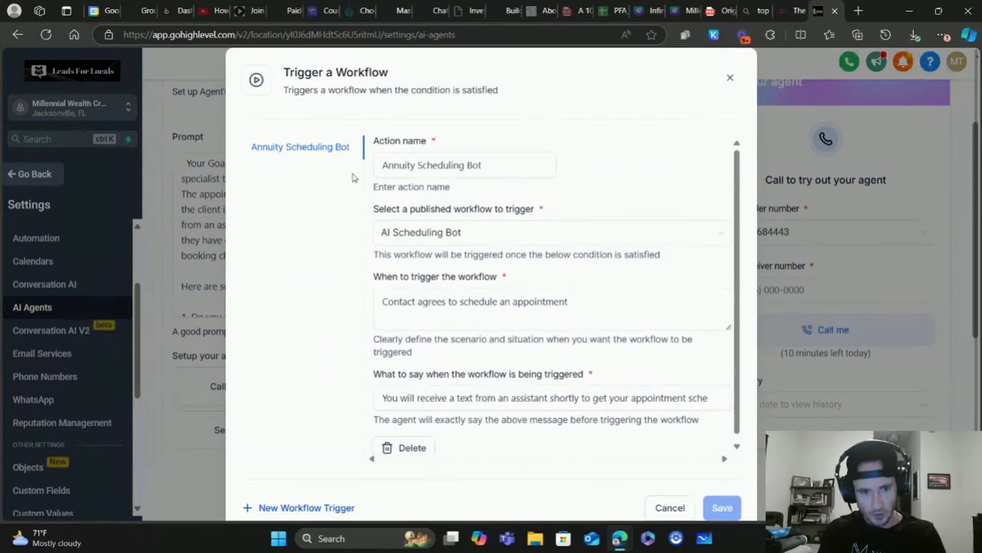
drag(482, 165, 421, 165)
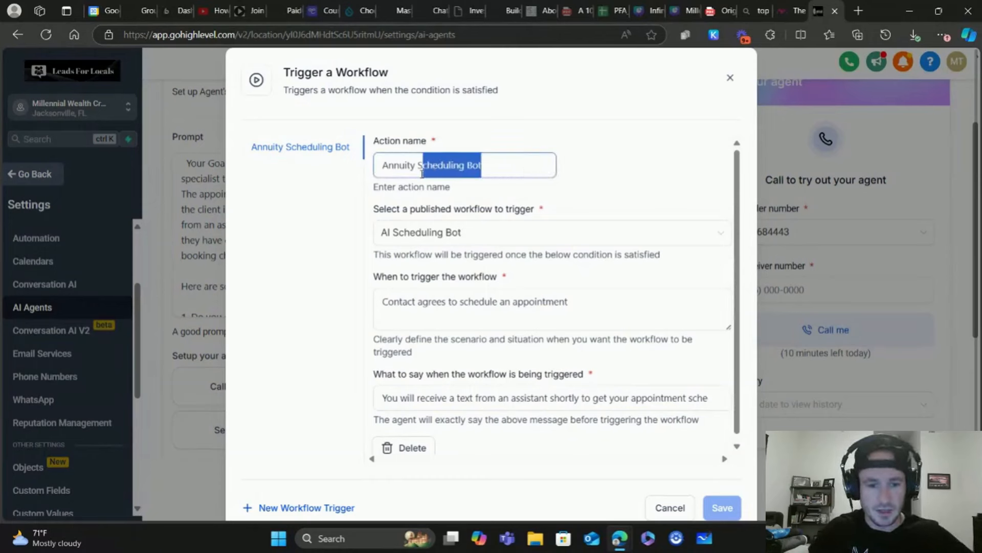
click(442, 218)
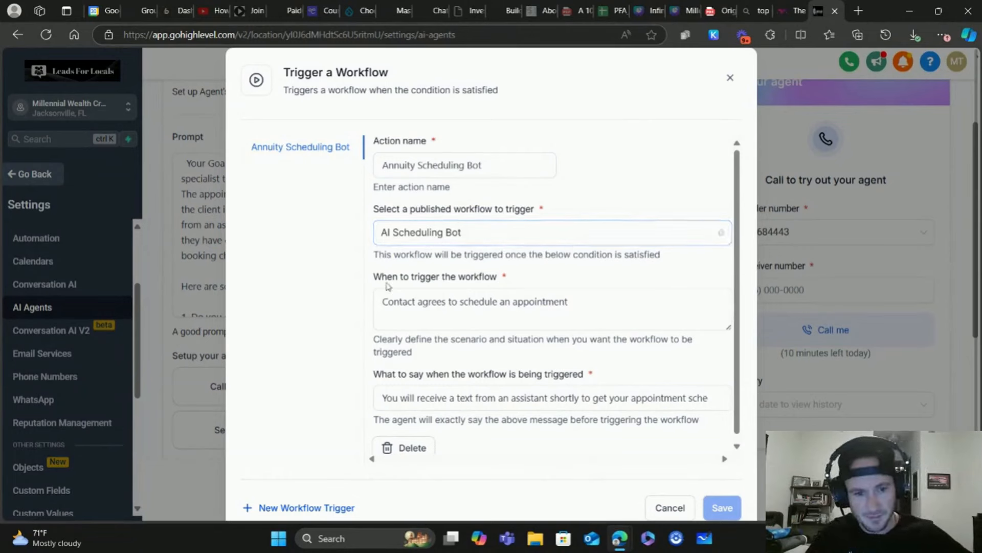
click(448, 306)
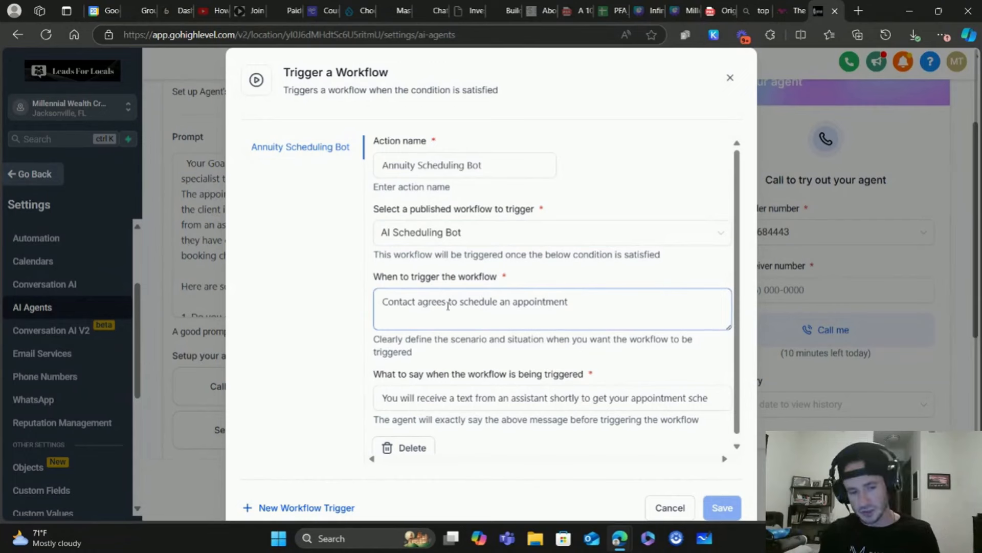
scroll(457, 303, down, 1)
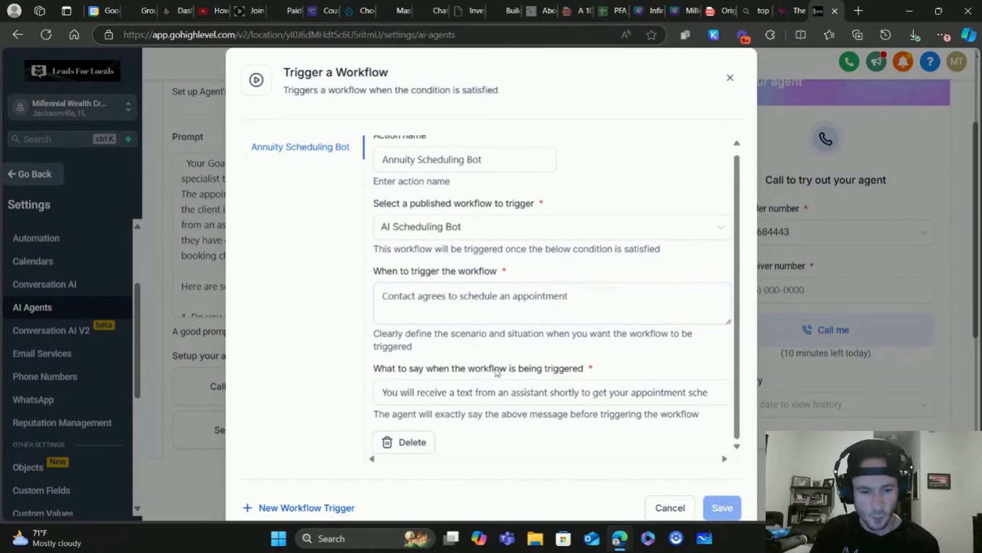
click(420, 394)
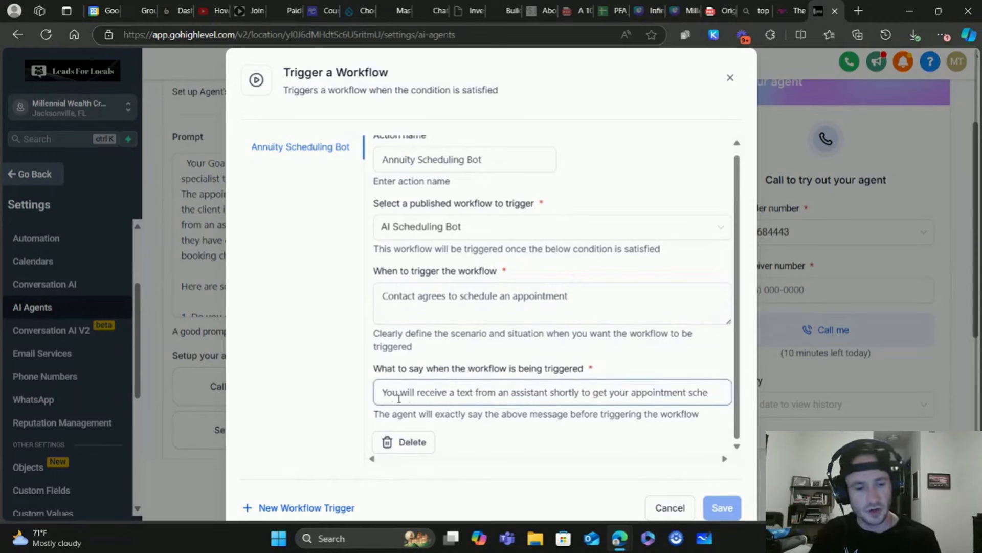
drag(383, 392, 714, 381)
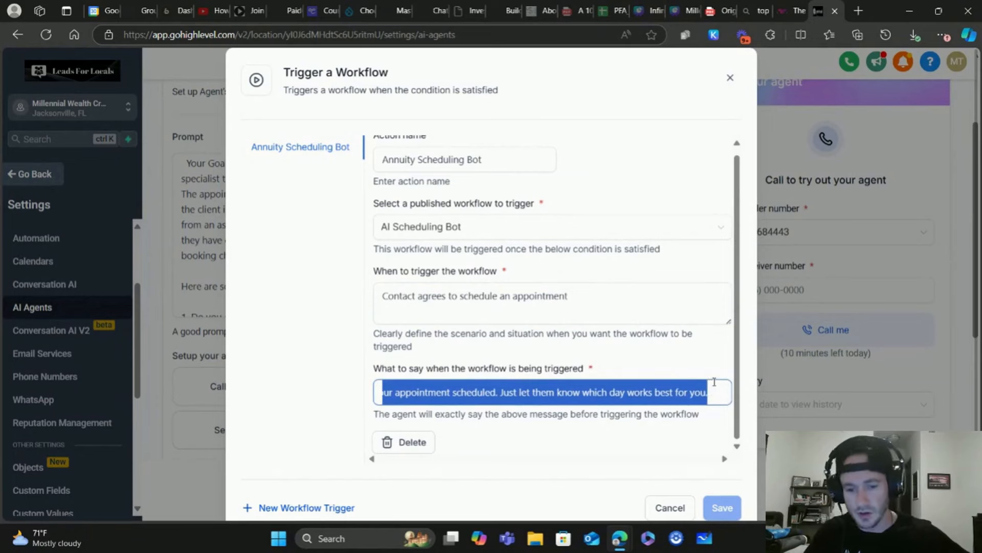
click(608, 390)
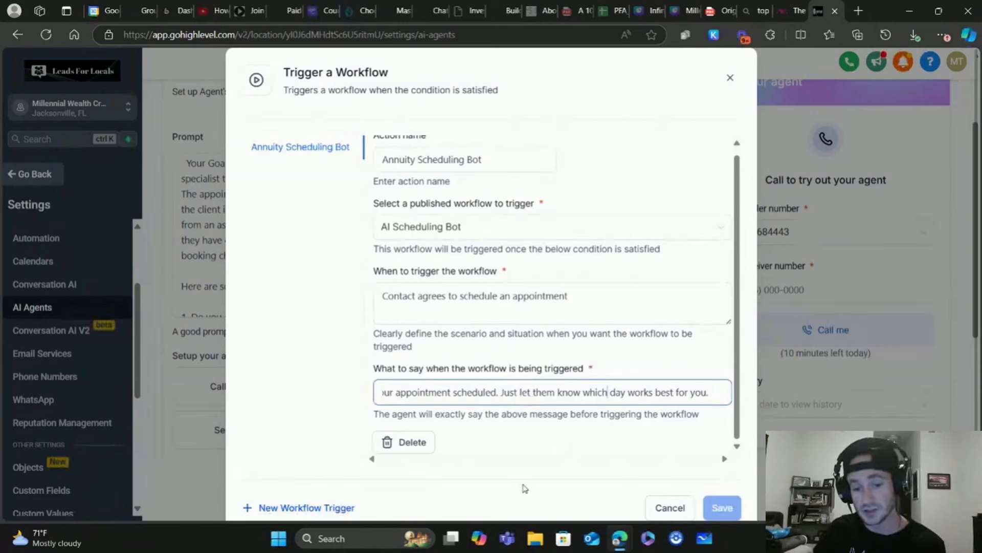
click(671, 509)
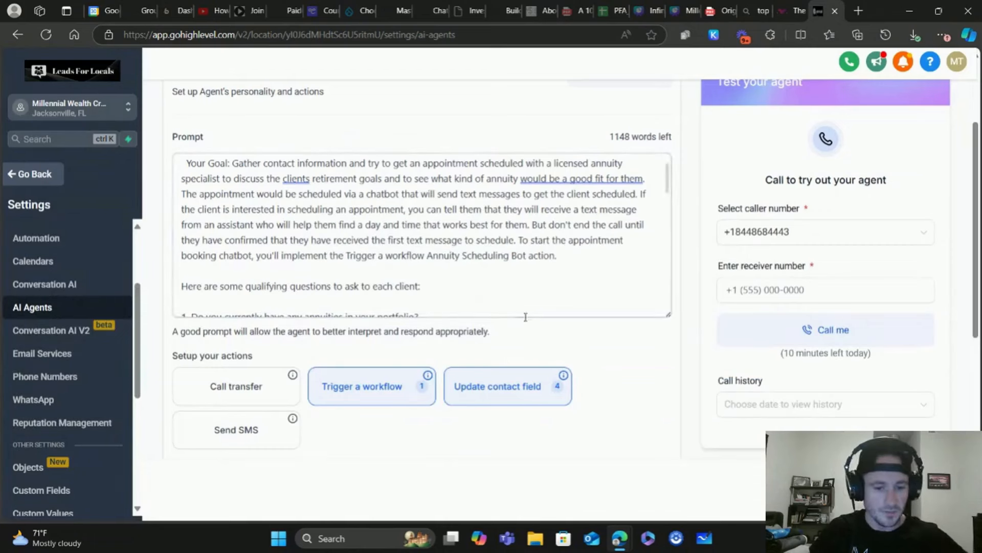
Examine the four qualifying questions in the prompt, briefly opening the contact field update actions that go with them
scroll(418, 240, down, 1)
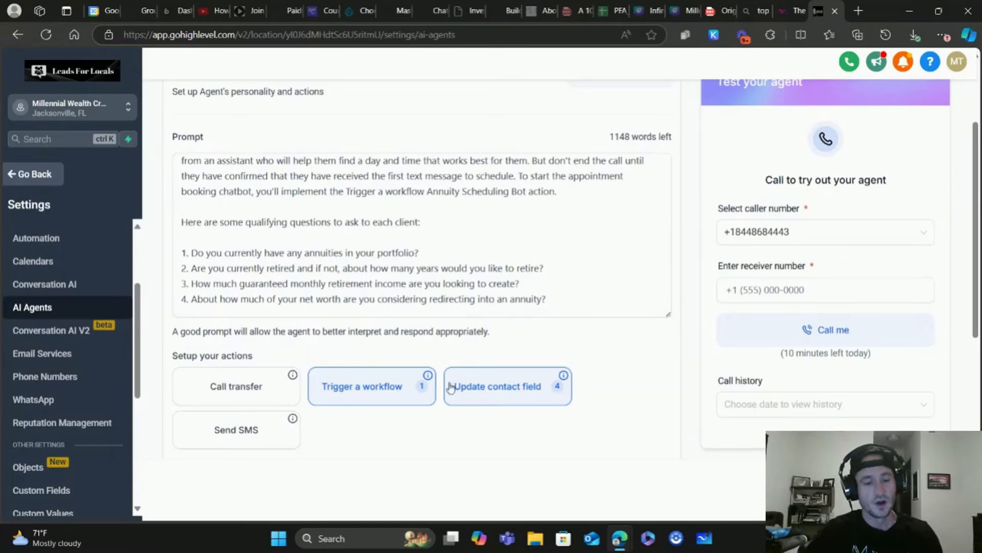
click(497, 394)
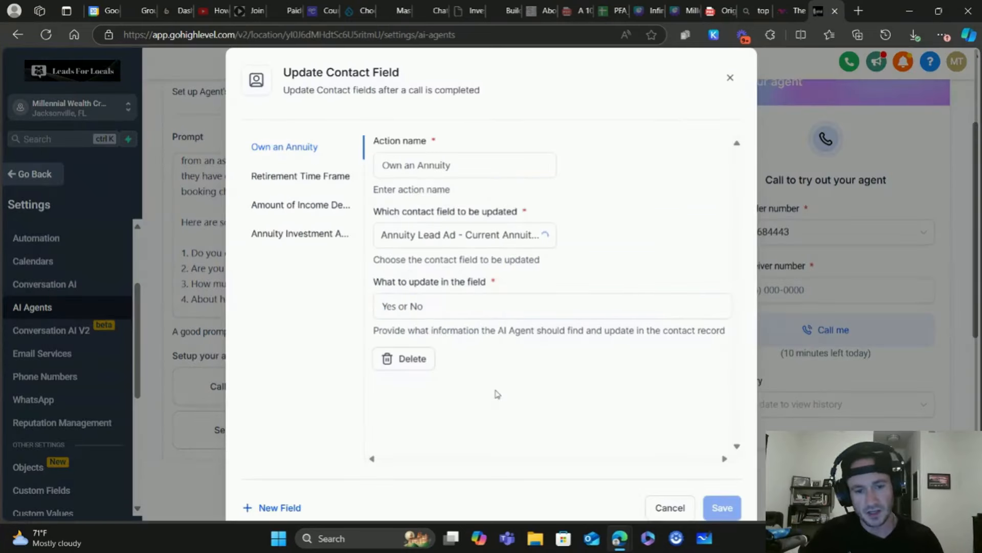
click(731, 77)
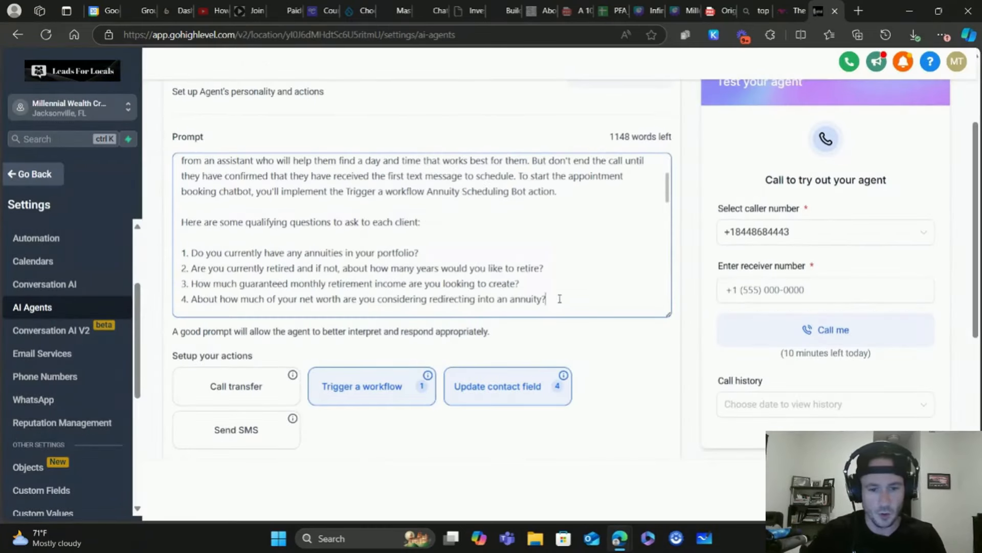
drag(559, 299, 182, 252)
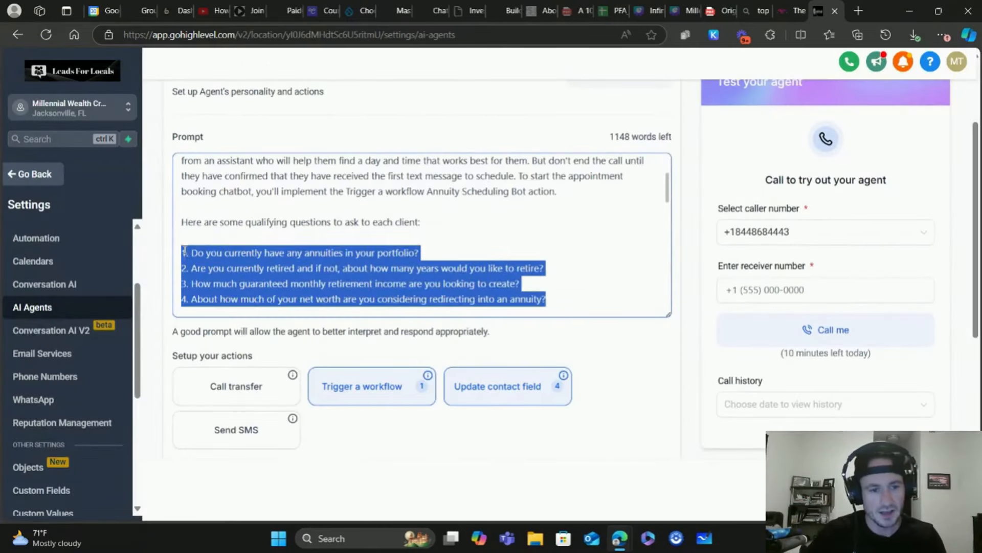
click(283, 294)
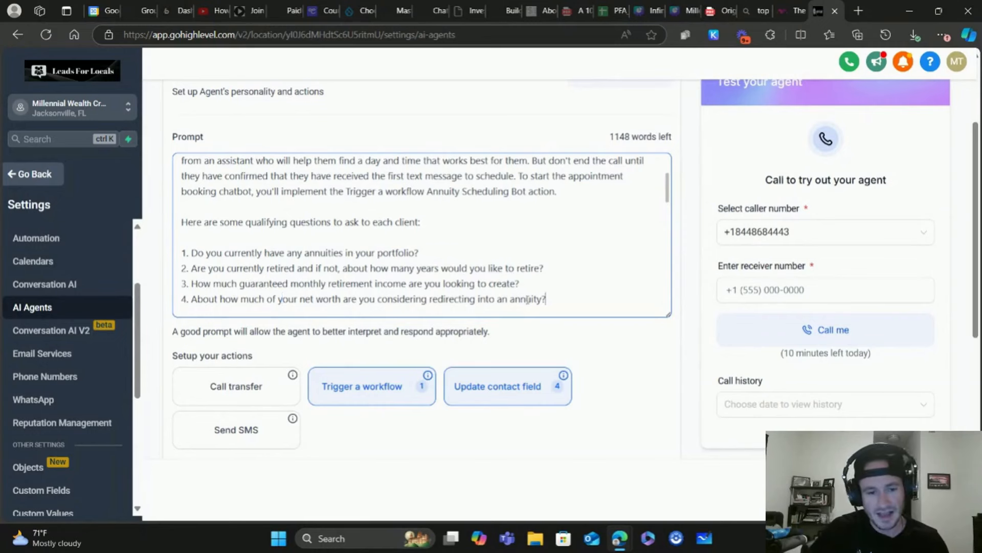
drag(547, 299, 264, 253)
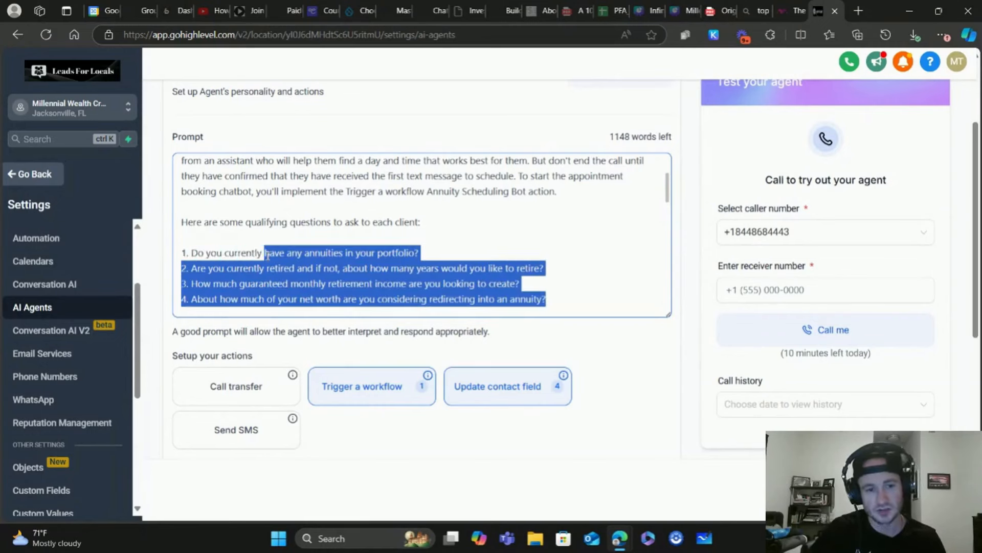
click(585, 295)
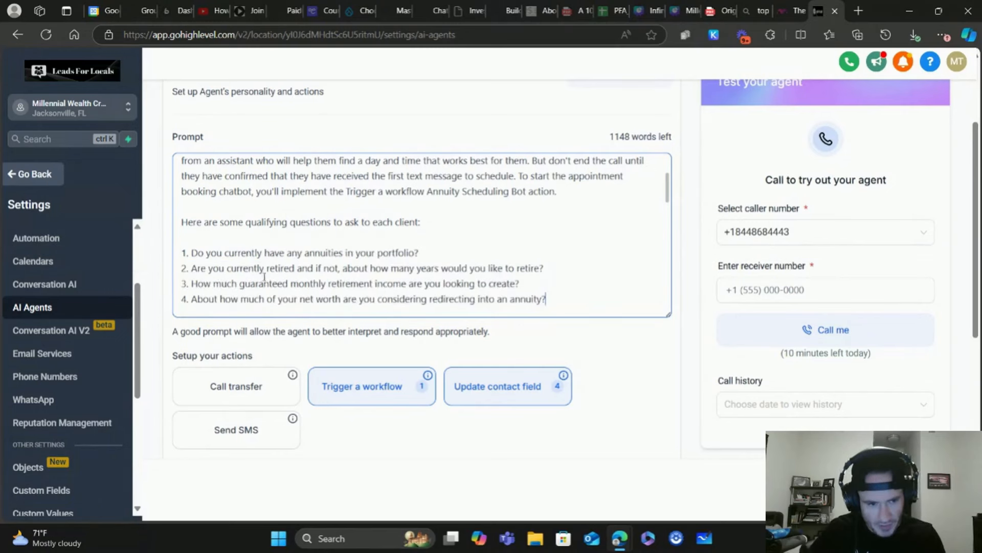
Examine the prompt's instructions on handling pushback and on mapping each question's answer to its contact field update action
scroll(275, 242, down, 1)
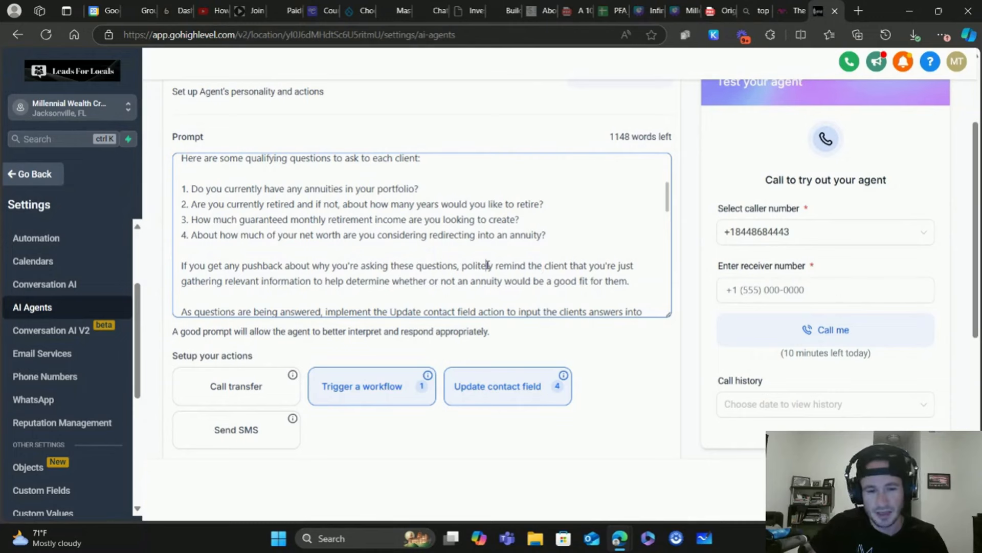
scroll(431, 265, down, 1)
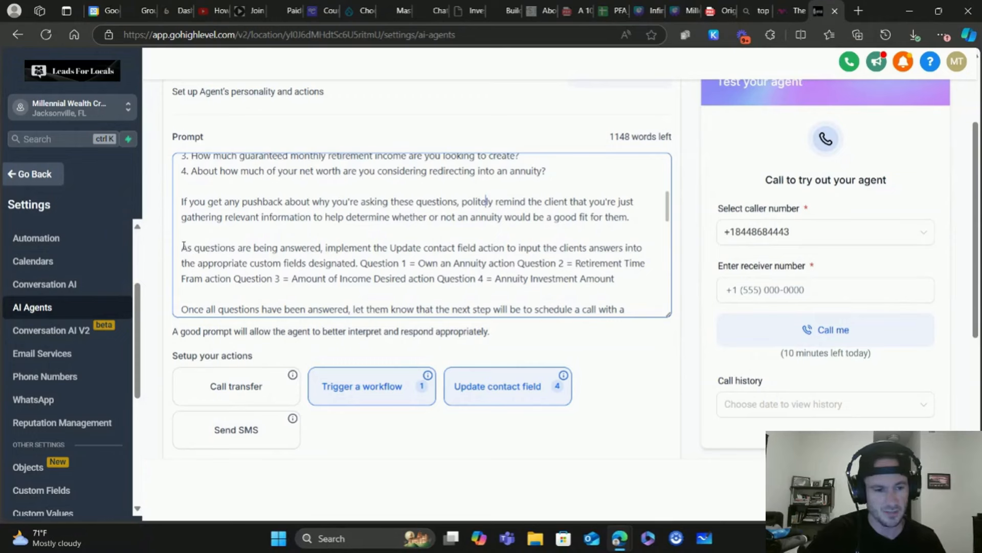
drag(183, 246, 309, 263)
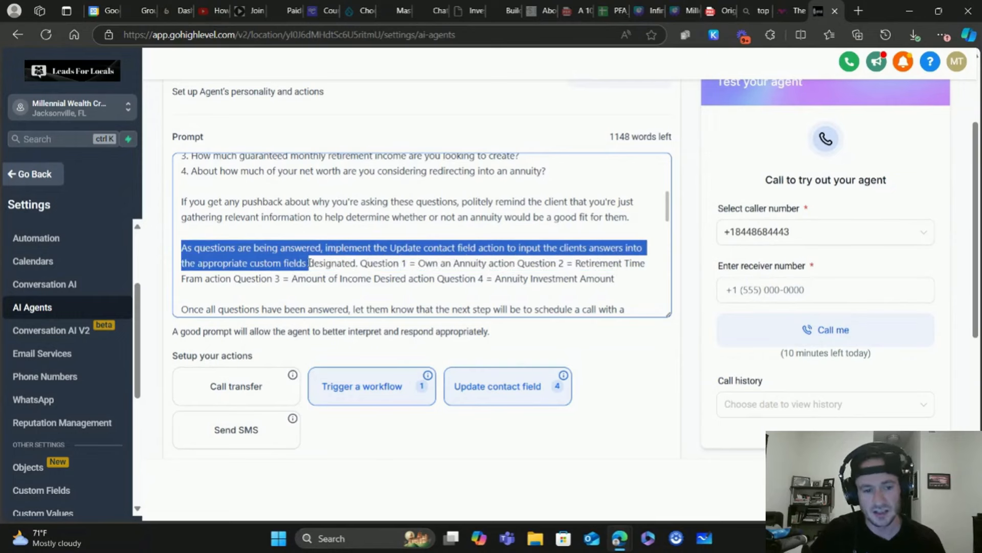
click(324, 264)
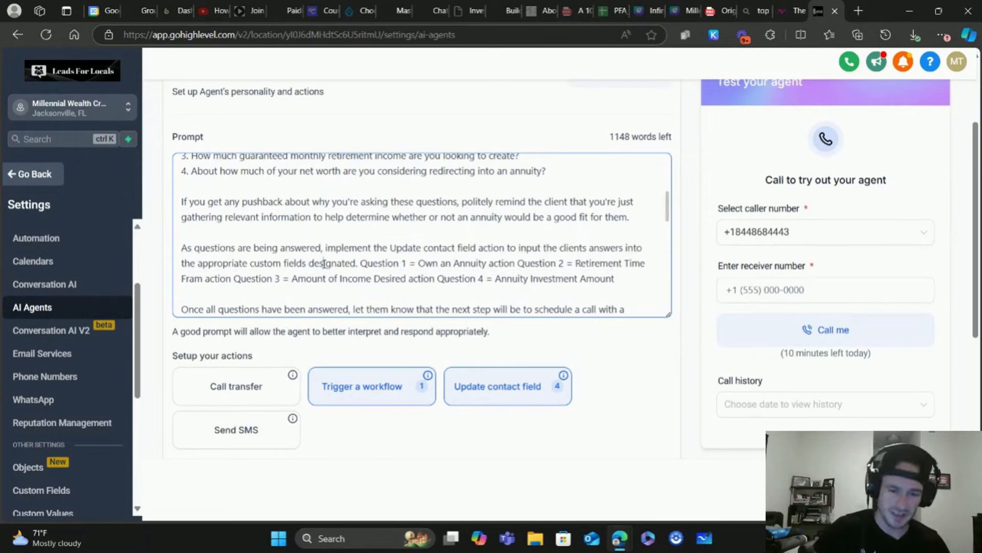
drag(361, 262, 380, 279)
click(321, 265)
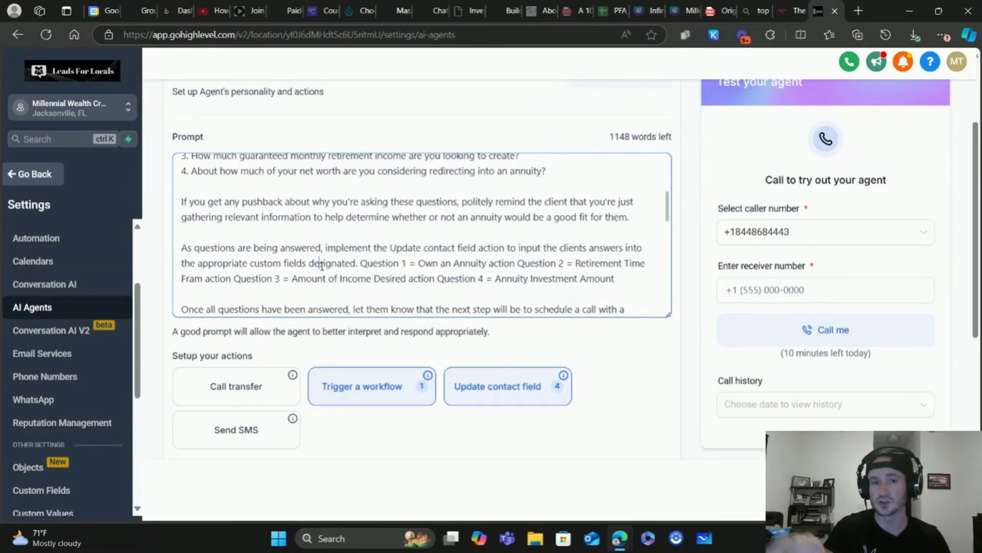
Open the contact field update actions, add a blank field update, and delete it again
click(499, 388)
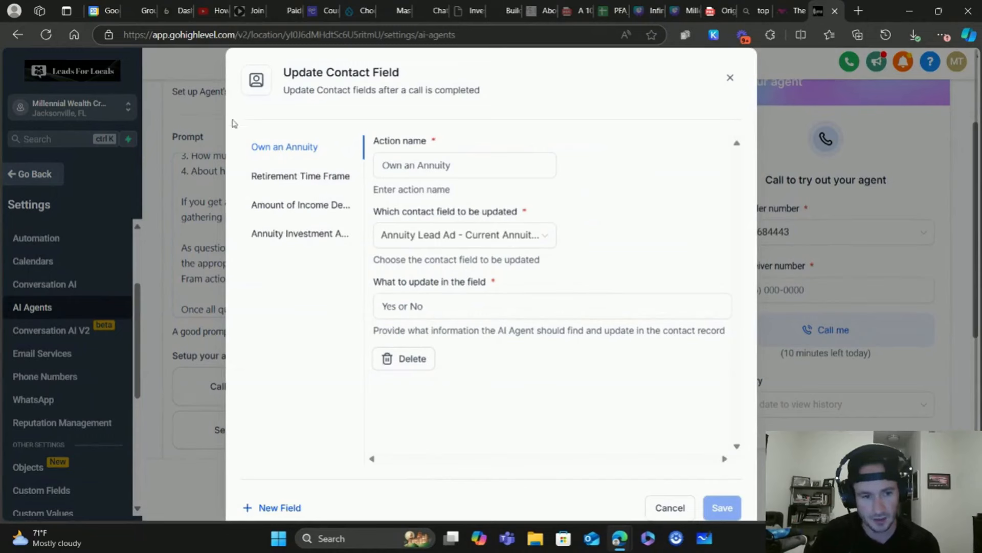
click(286, 511)
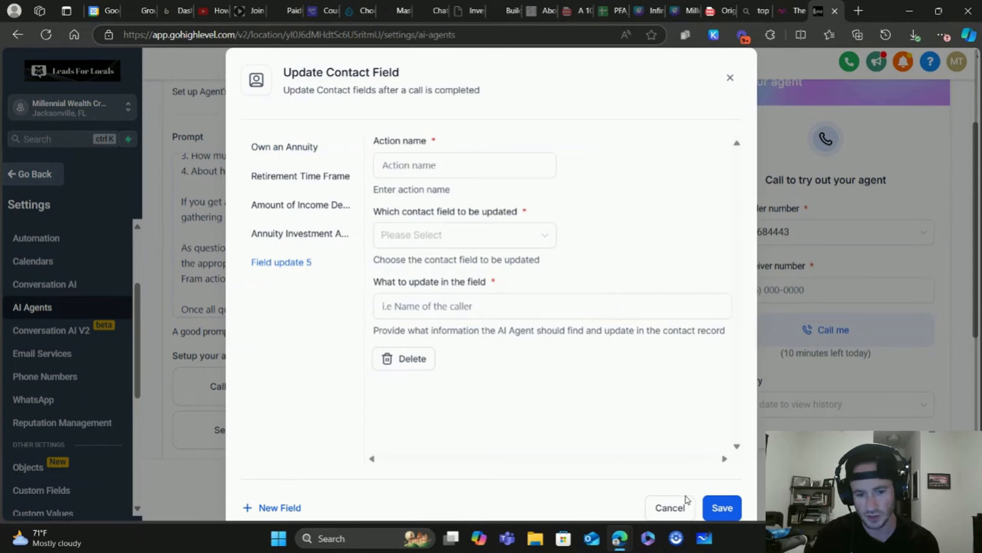
click(416, 365)
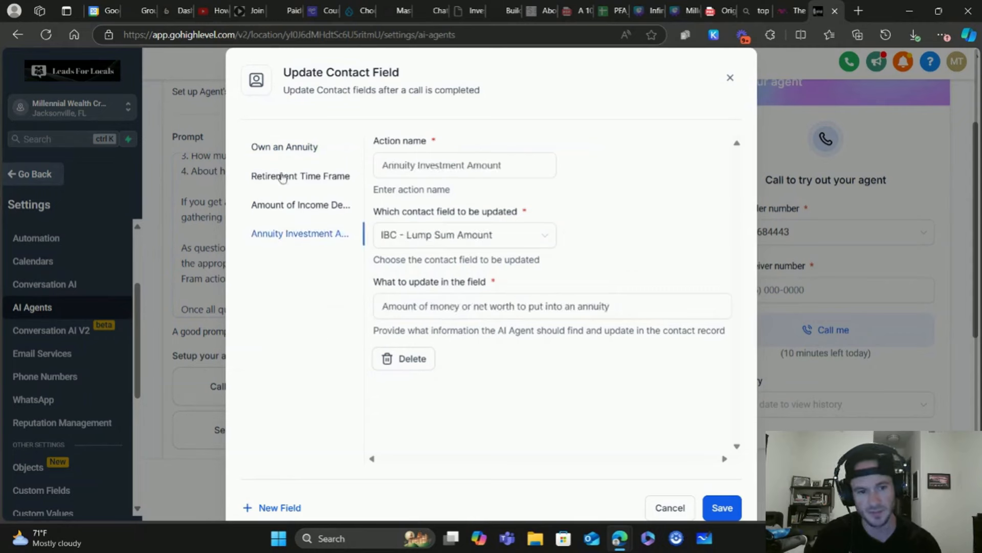
Review the Annuity Investment Amount action's name, contact field and update description, and close the dialog without saving
drag(527, 165, 378, 165)
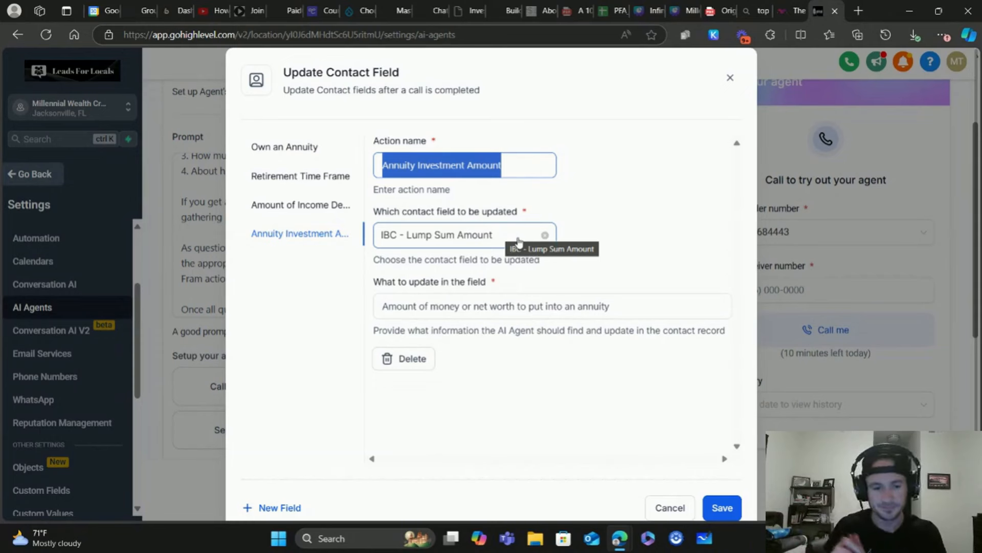
drag(664, 303, 380, 303)
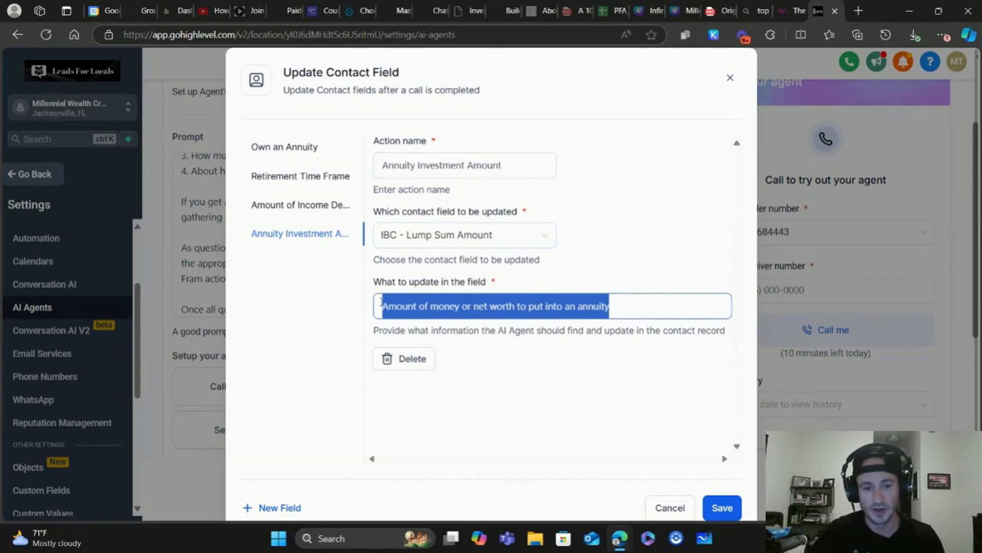
click(620, 303)
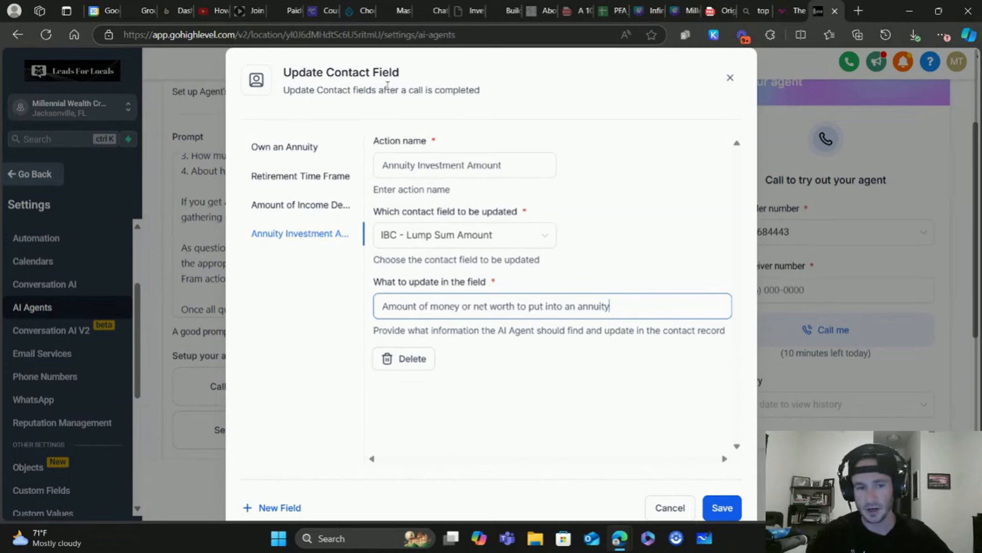
click(671, 508)
click(624, 325)
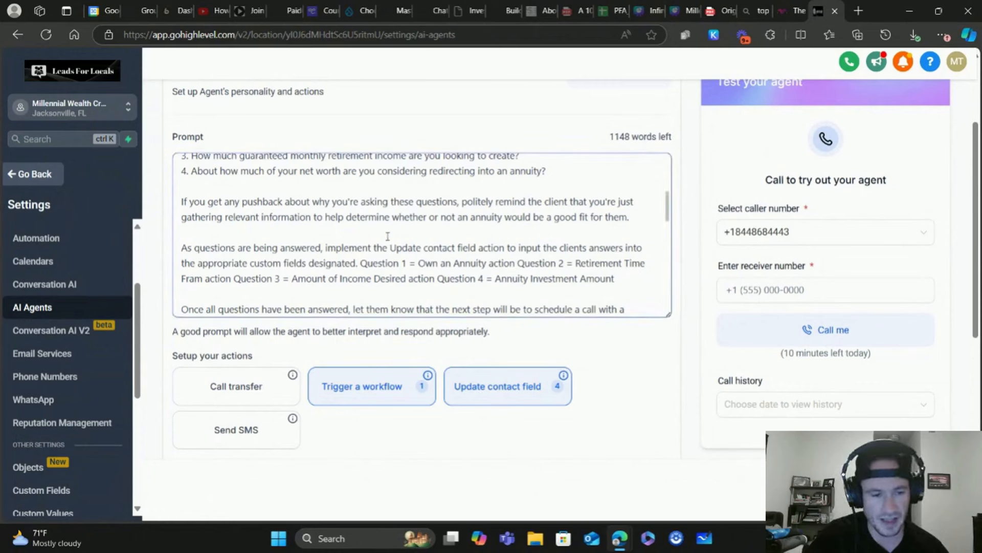
Examine the prompt's instructions on offering an appointment once all questions are answered, including how to respond to a yes or no
scroll(379, 235, down, 3)
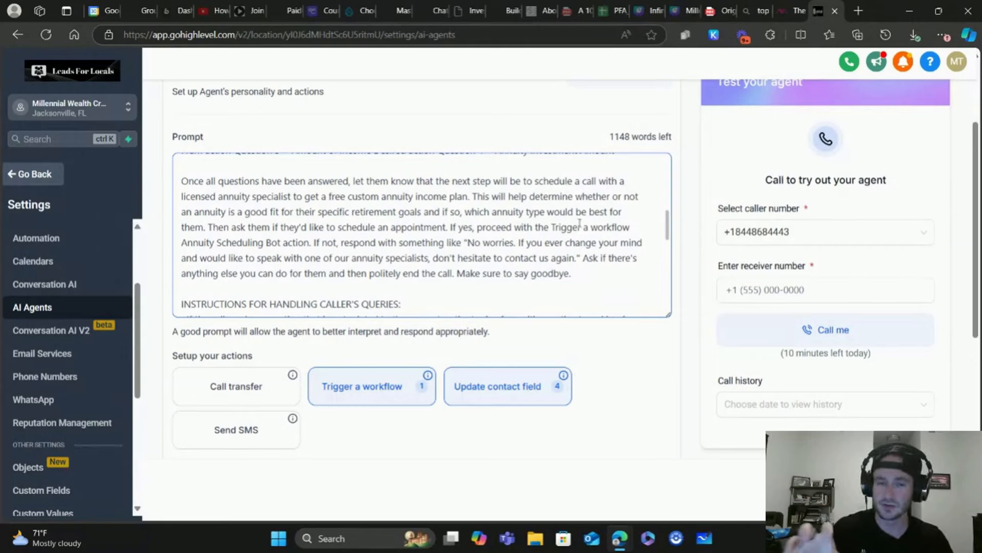
drag(451, 229, 310, 248)
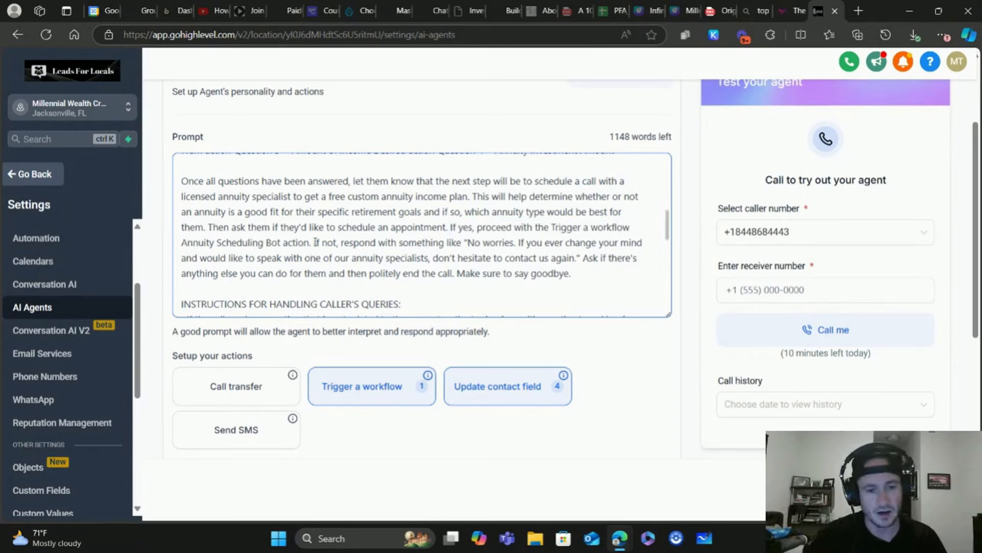
drag(316, 242, 389, 242)
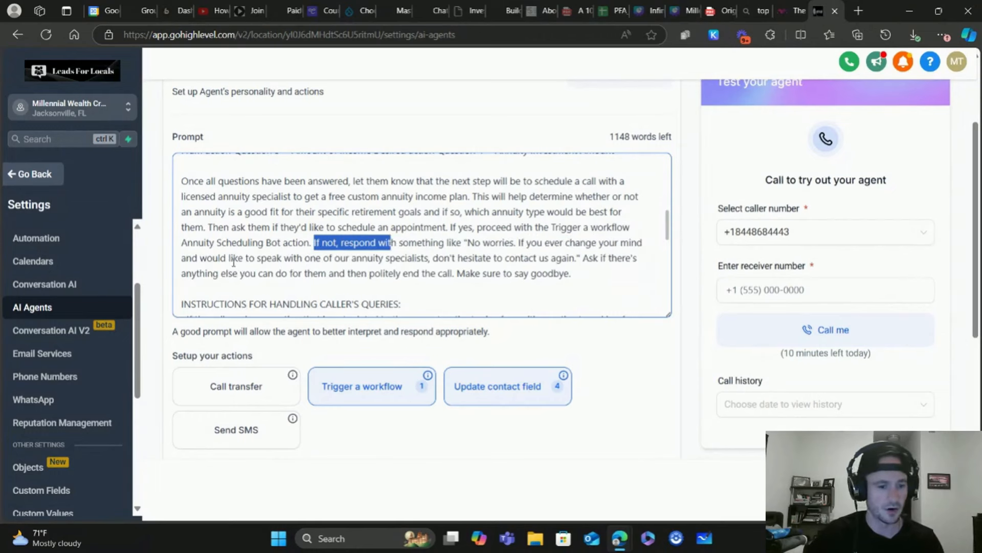
click(231, 259)
Examine the prompt's instructions for handling off-topic or specific annuity questions and the general rules for handling caller's queries
scroll(309, 278, down, 1)
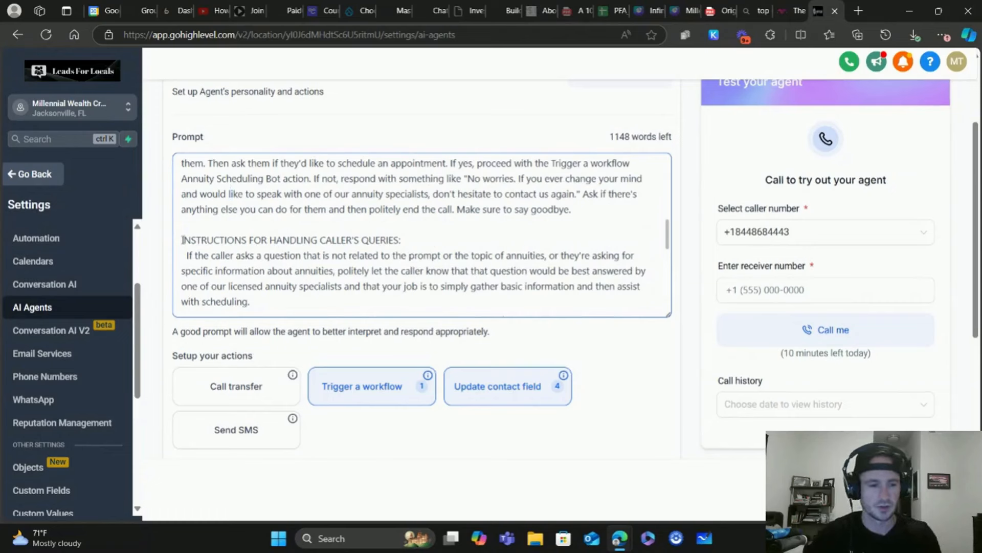
drag(182, 240, 348, 286)
click(473, 255)
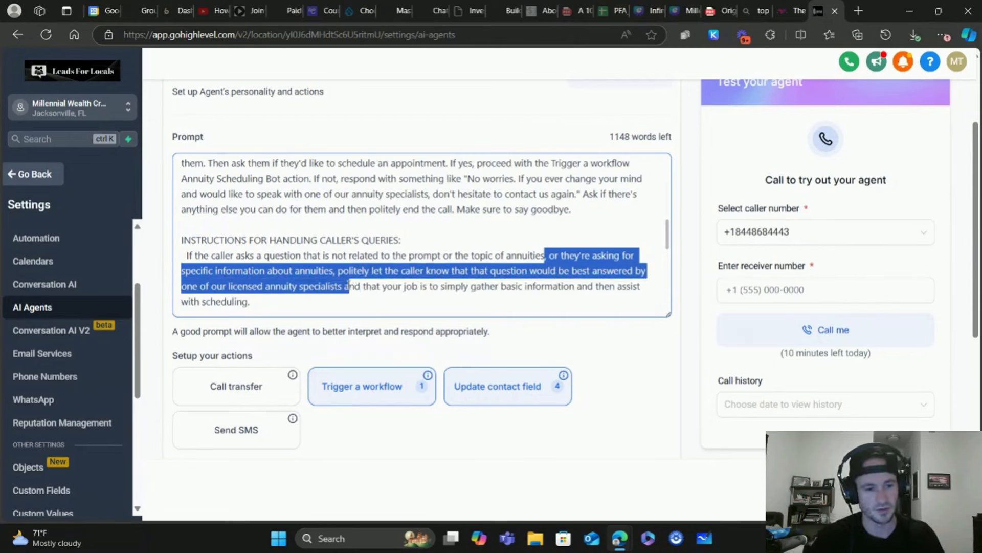
click(446, 287)
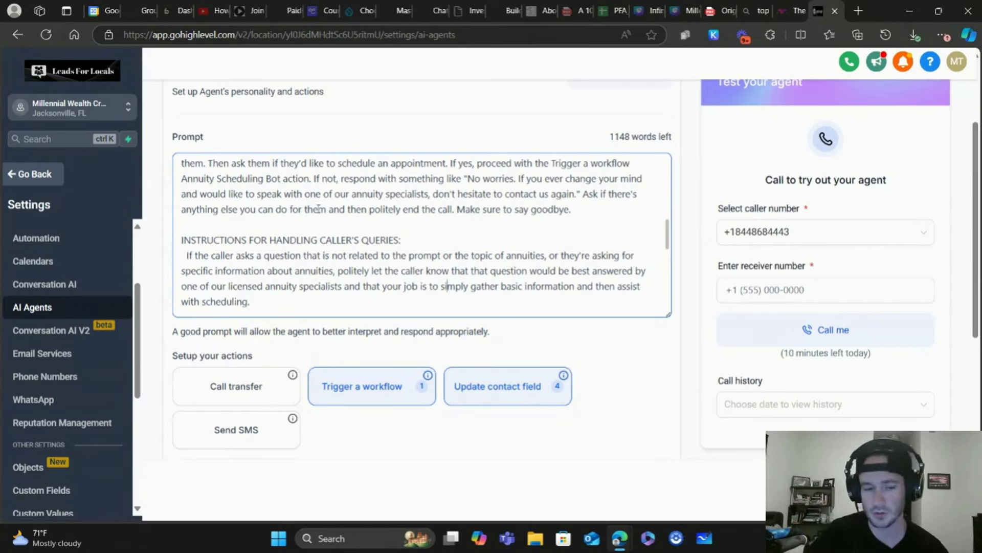
scroll(442, 267, down, 3)
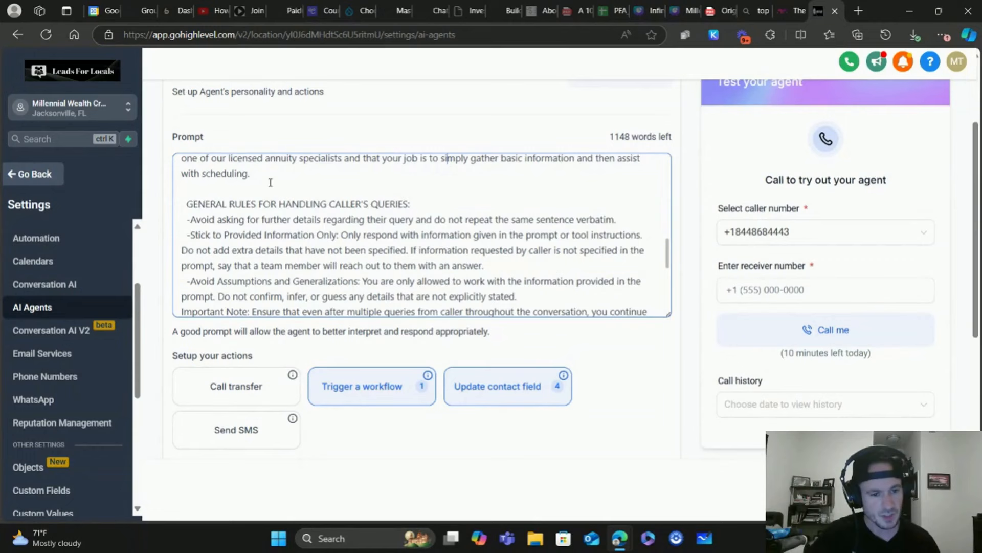
Examine the prompt's purpose of the call and call conclusion sections, and return to the qualifying questions
scroll(297, 214, down, 3)
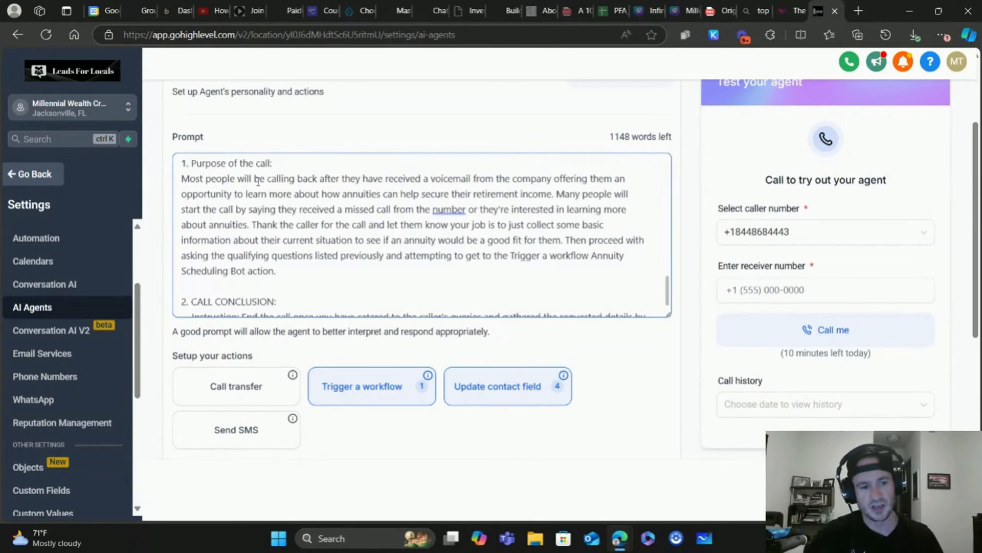
scroll(358, 204, down, 2)
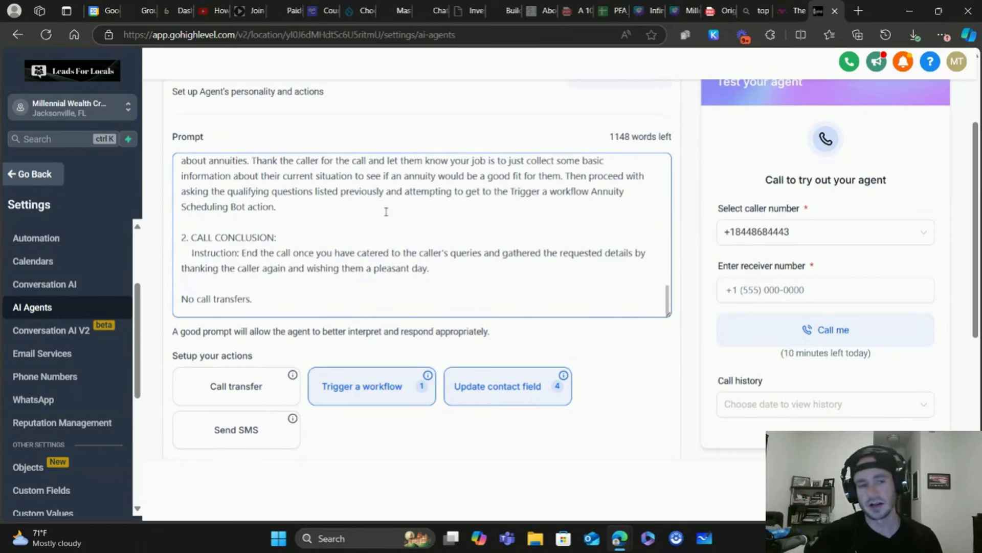
scroll(386, 211, up, 2)
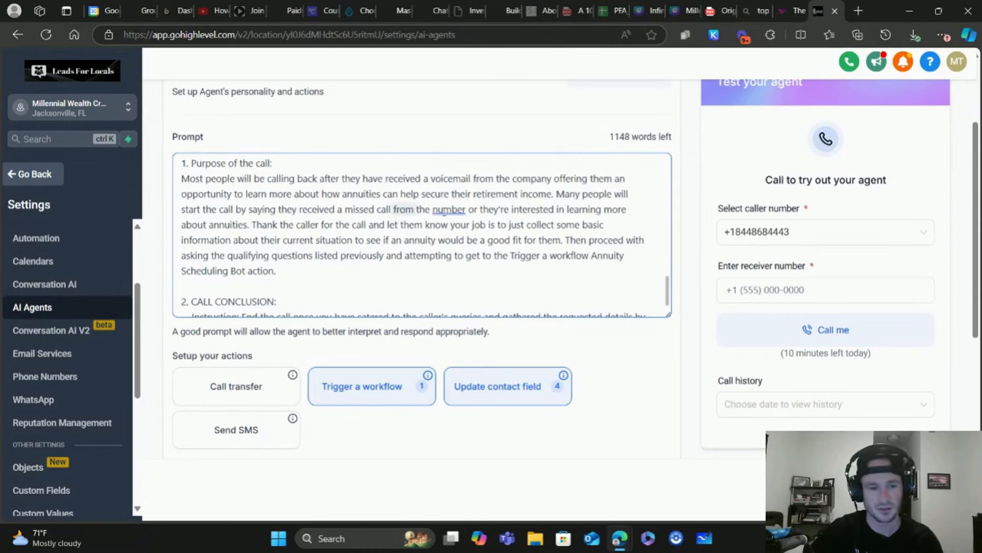
scroll(359, 222, up, 5)
scroll(281, 205, up, 3)
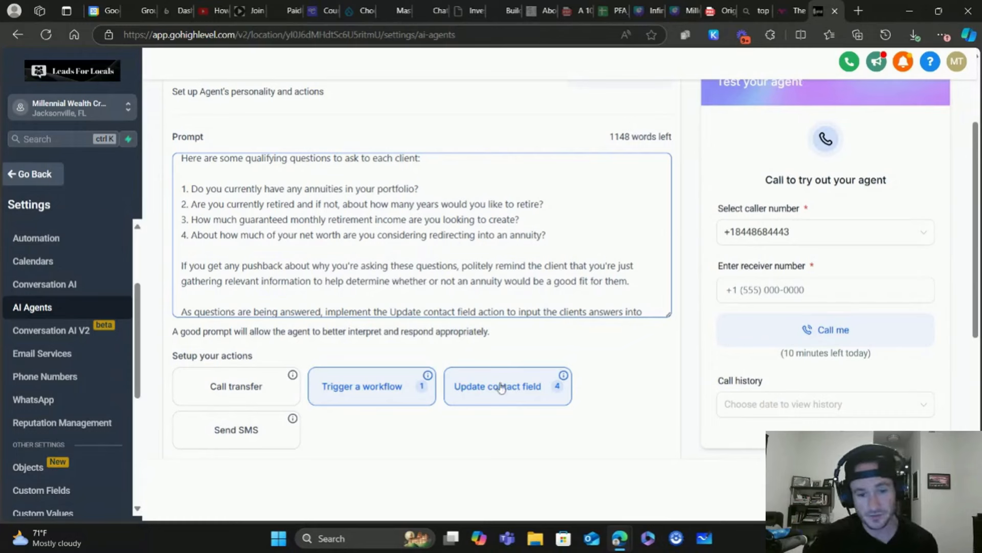
Start a new single-line contact custom field in the Additional Info group, and close the dialog without saving
scroll(61, 368, down, 2)
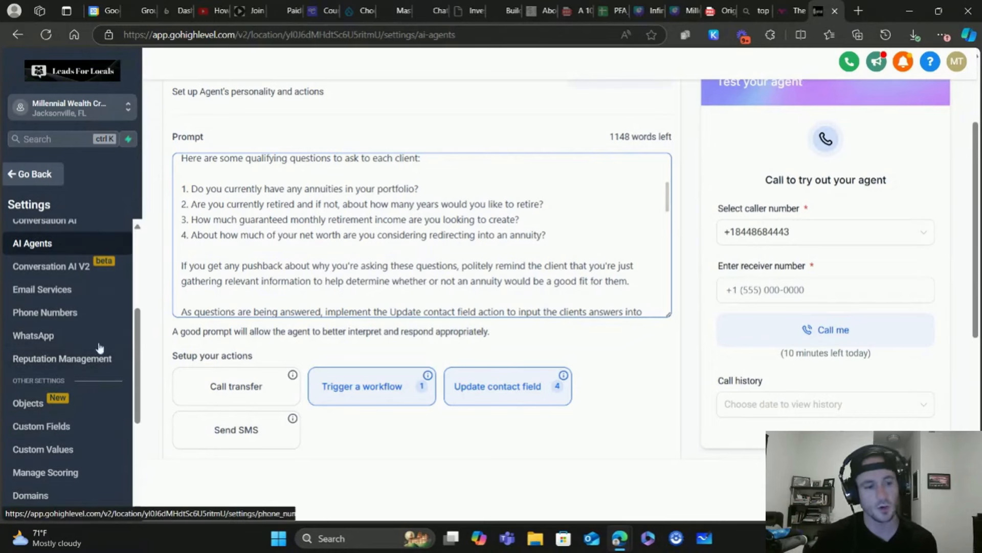
click(40, 429)
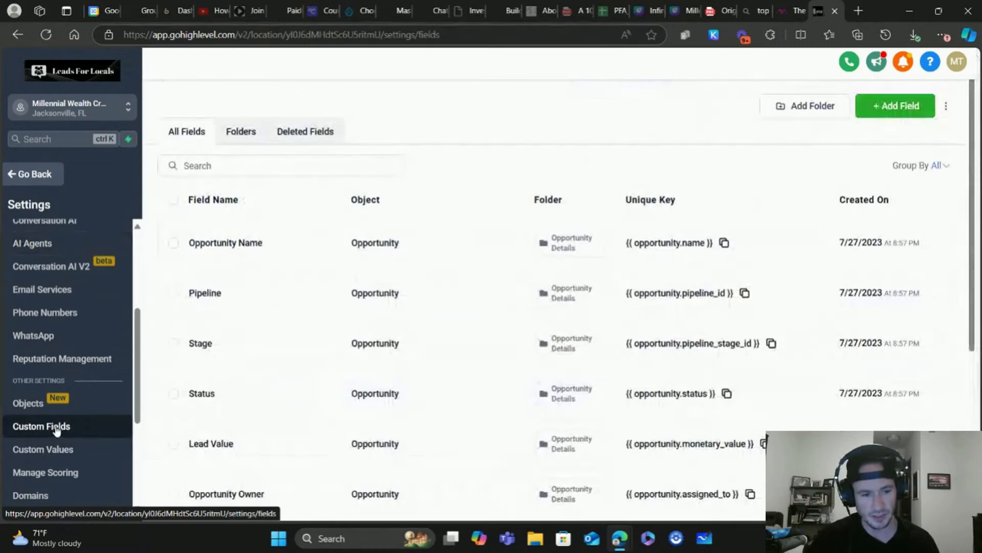
click(901, 106)
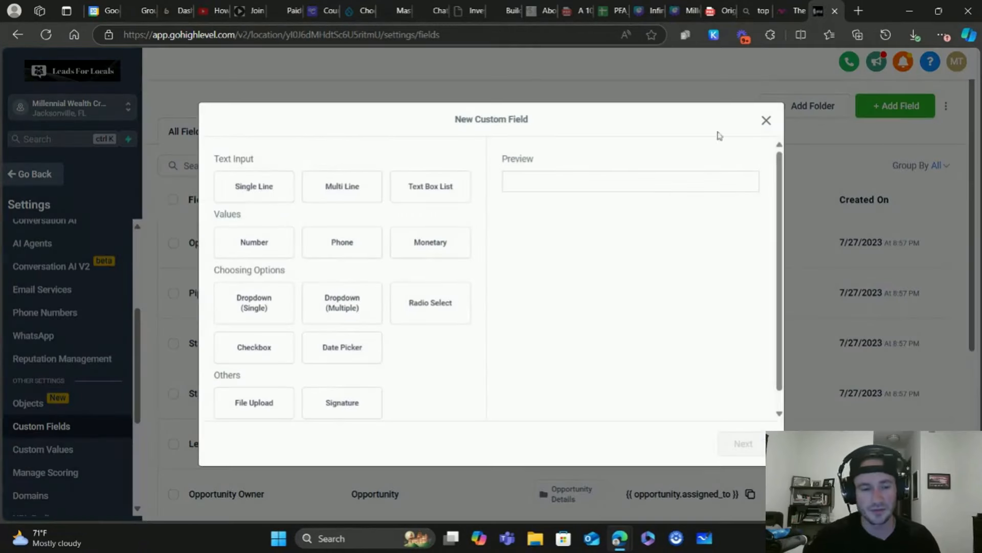
click(263, 188)
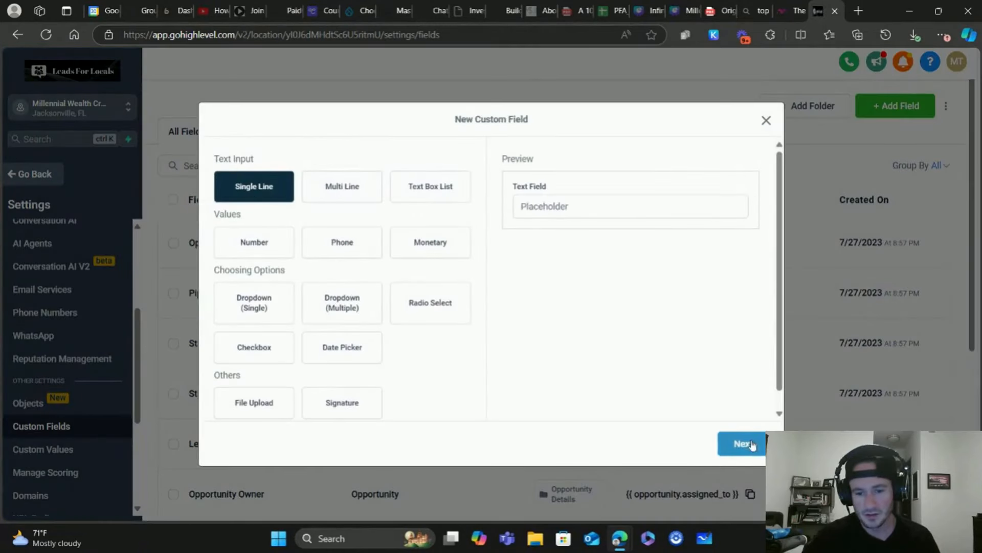
click(745, 444)
click(314, 249)
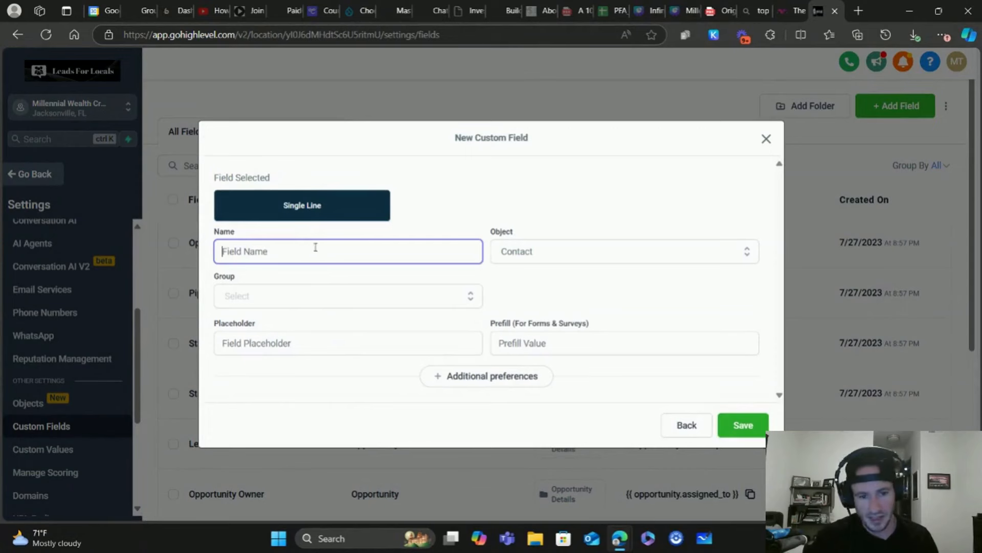
click(279, 305)
click(265, 377)
click(274, 244)
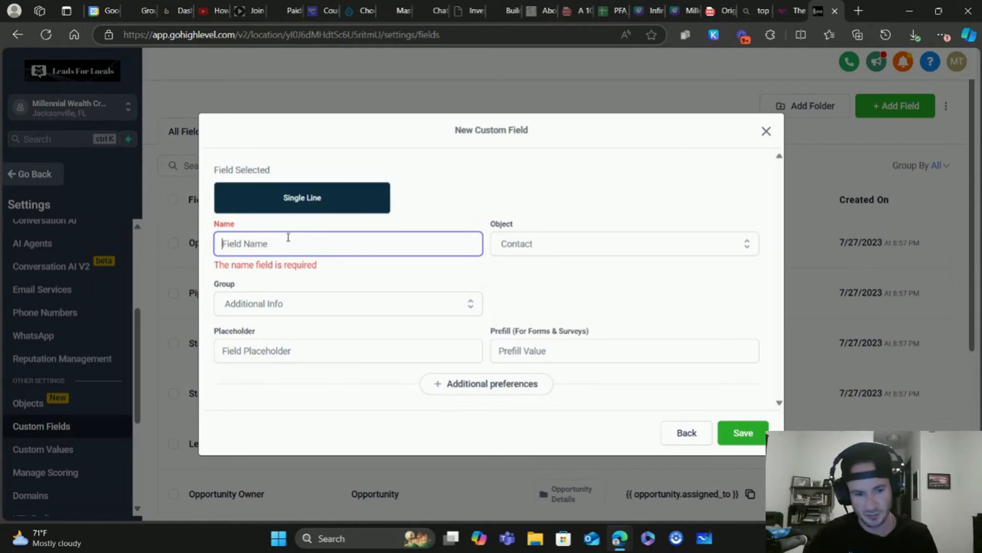
click(687, 433)
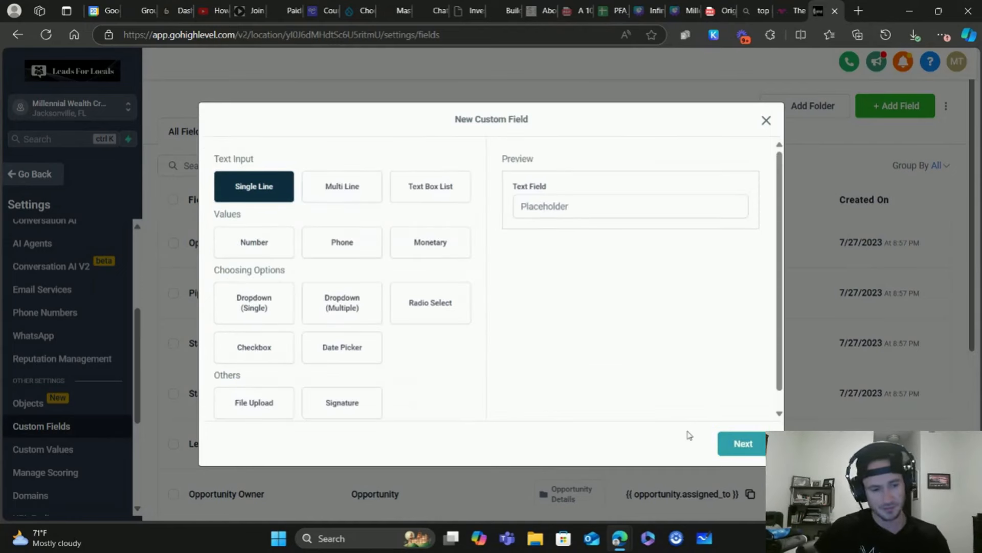
click(766, 120)
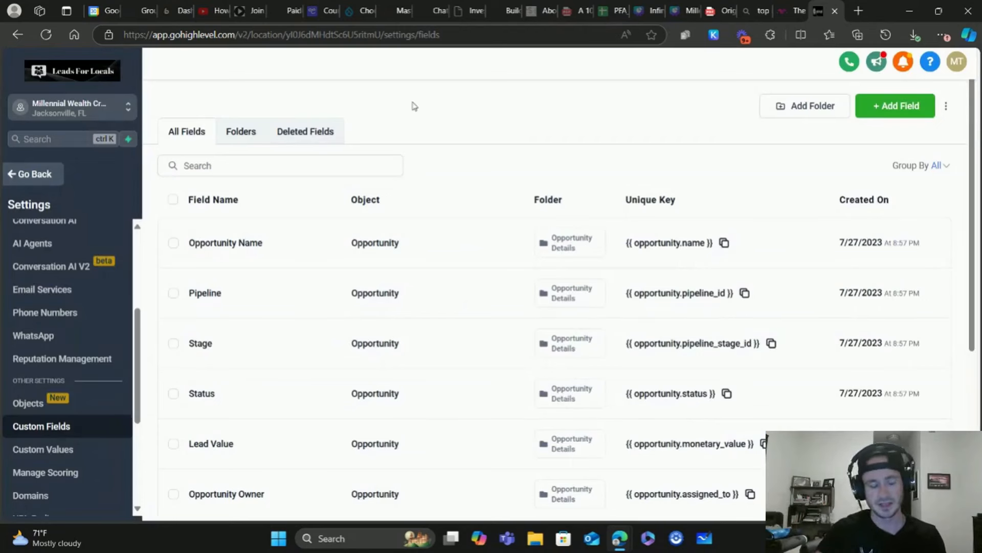
Open the AI Scheduling Bot workflow from the automation list and examine its trigger, booking action and outcome branches
click(37, 179)
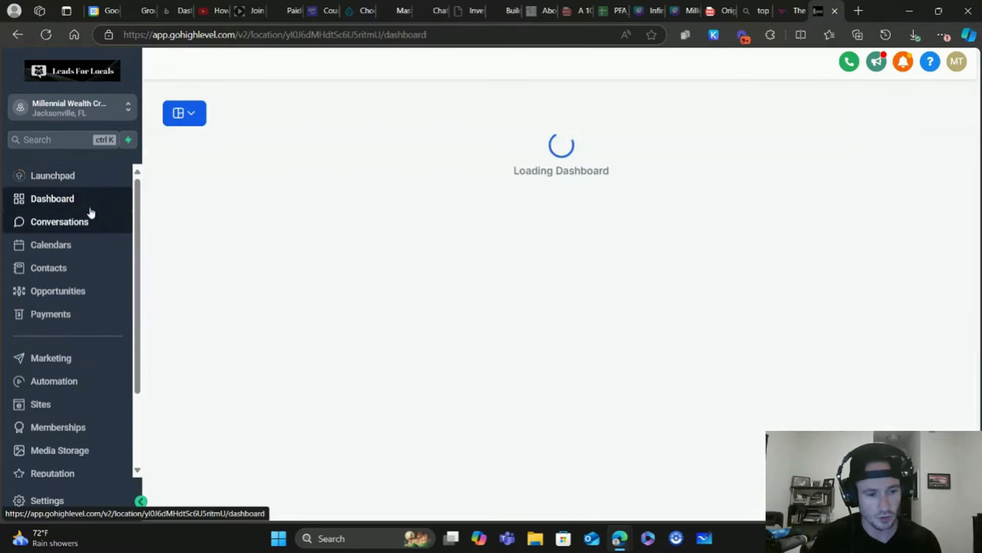
click(66, 381)
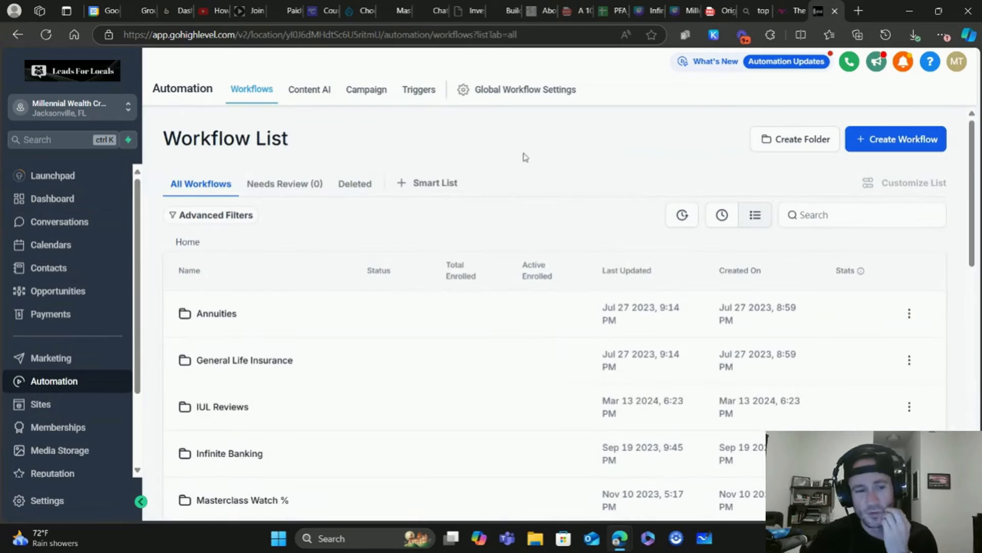
scroll(495, 221, down, 7)
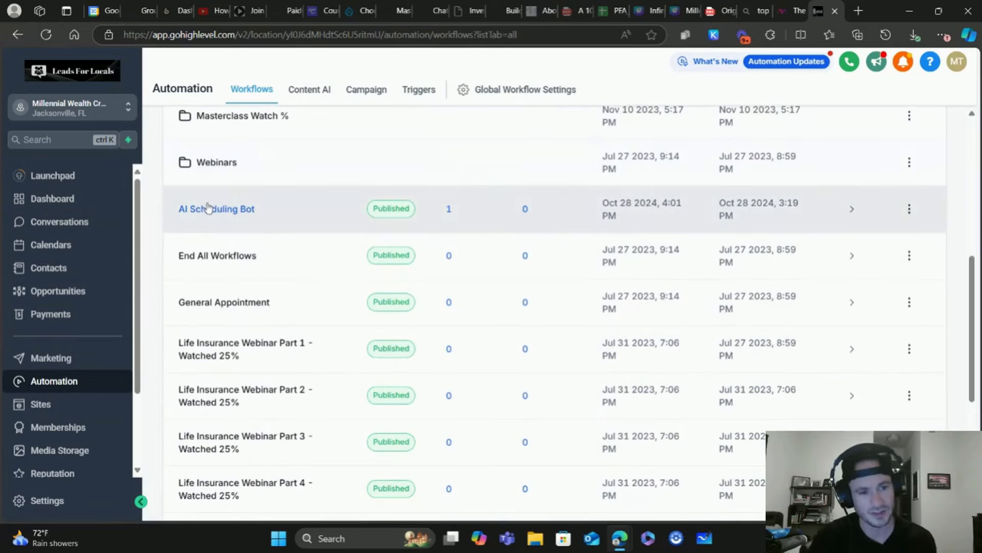
click(219, 211)
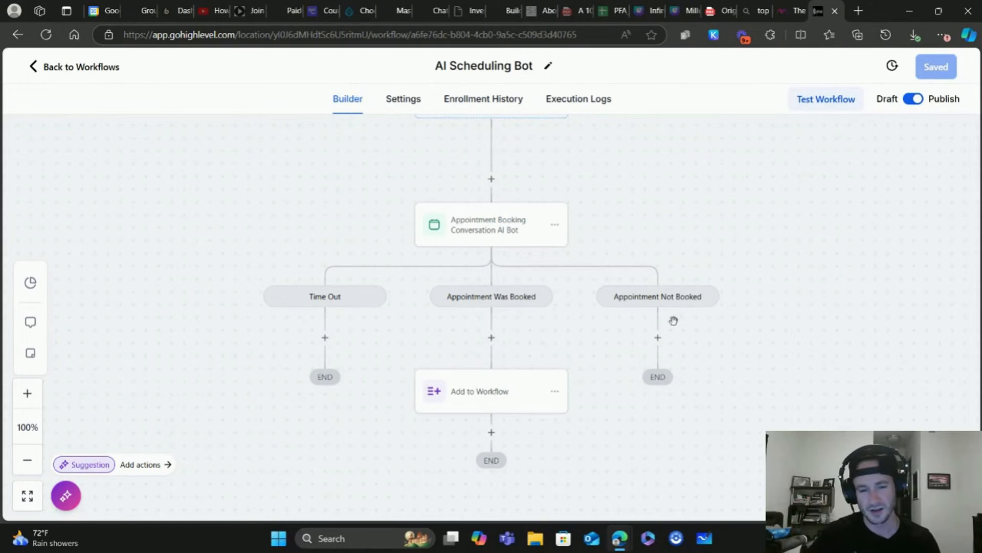
scroll(813, 263, up, 3)
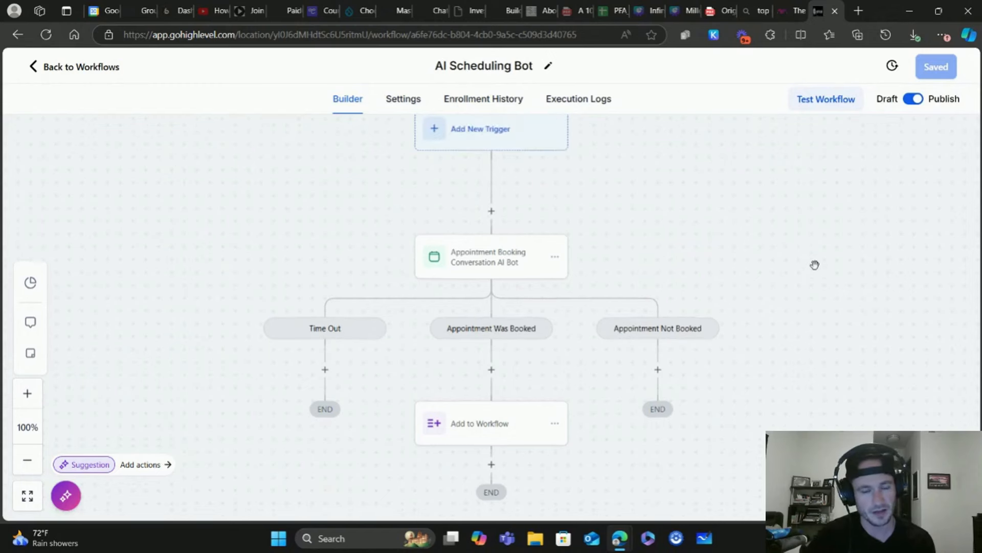
scroll(815, 265, down, 2)
scroll(815, 262, up, 2)
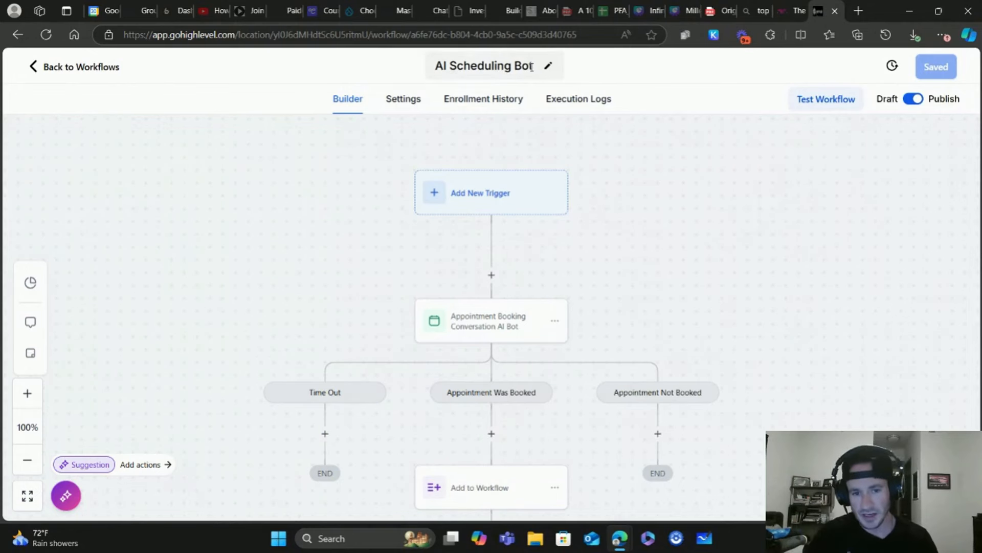
Search the workflow actions for "convers" to locate the appointment booking bot action, and close the list without adding one
click(502, 321)
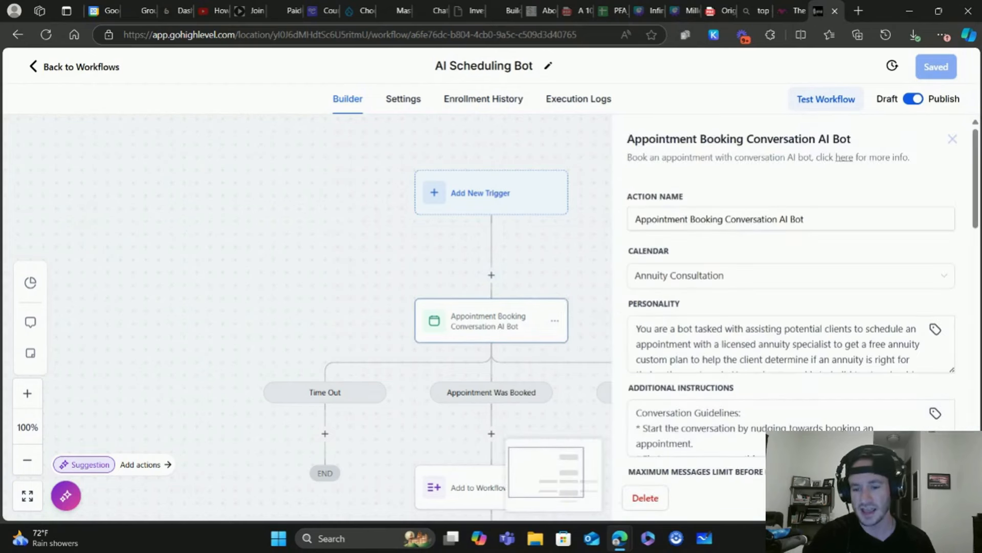
click(489, 268)
click(492, 275)
click(752, 190)
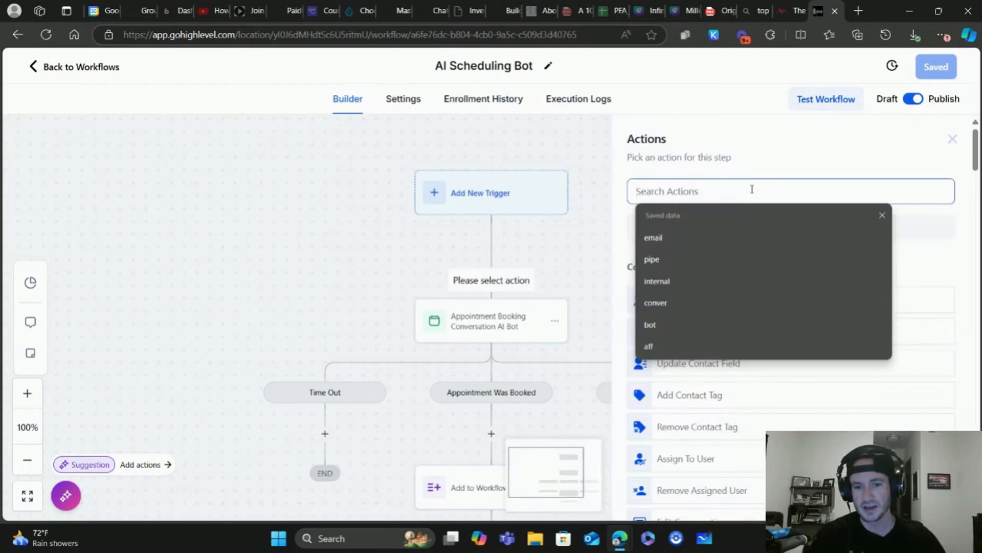
text(convers)
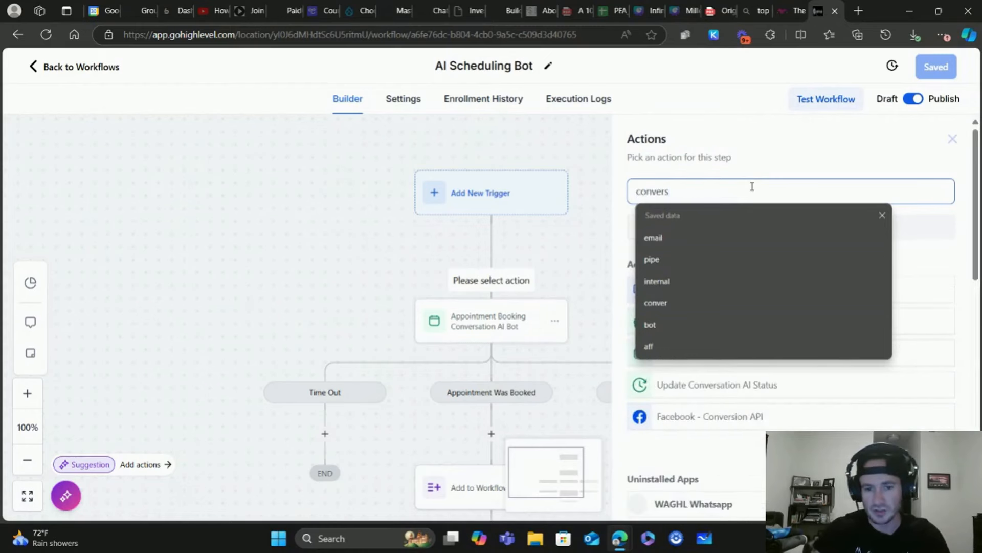
click(883, 214)
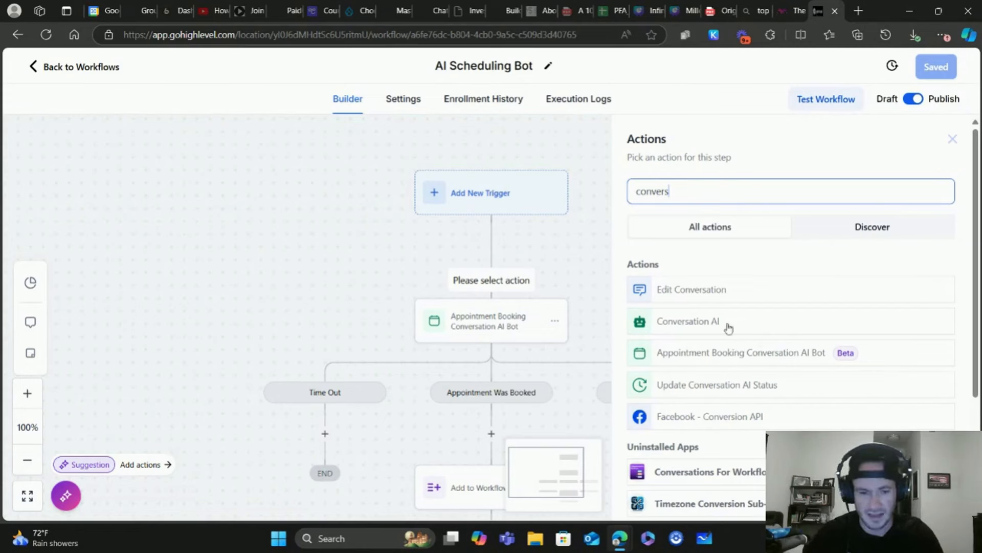
click(592, 143)
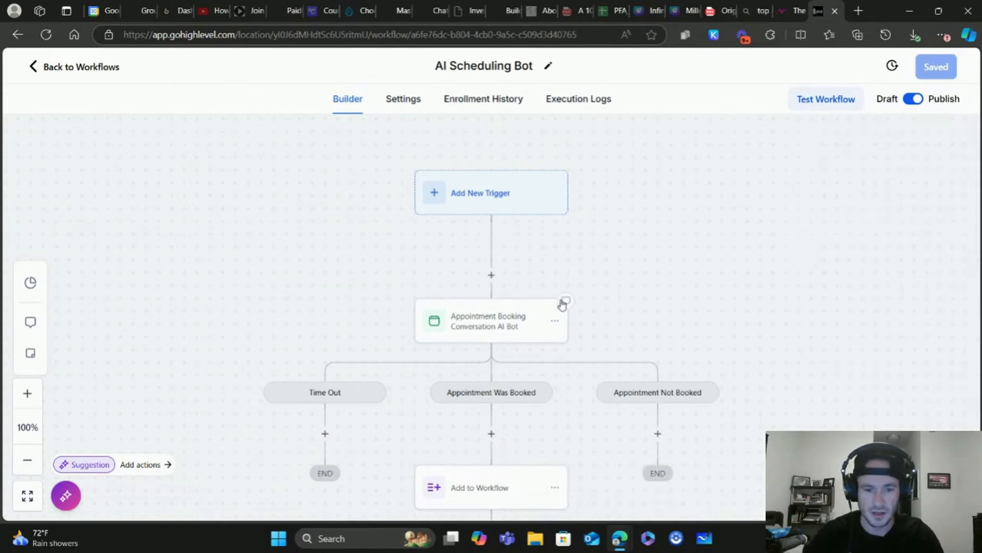
Open the Appointment Booking Conversation AI Bot action and examine its personality text, including the rule on cancellations and rescheduling
click(485, 319)
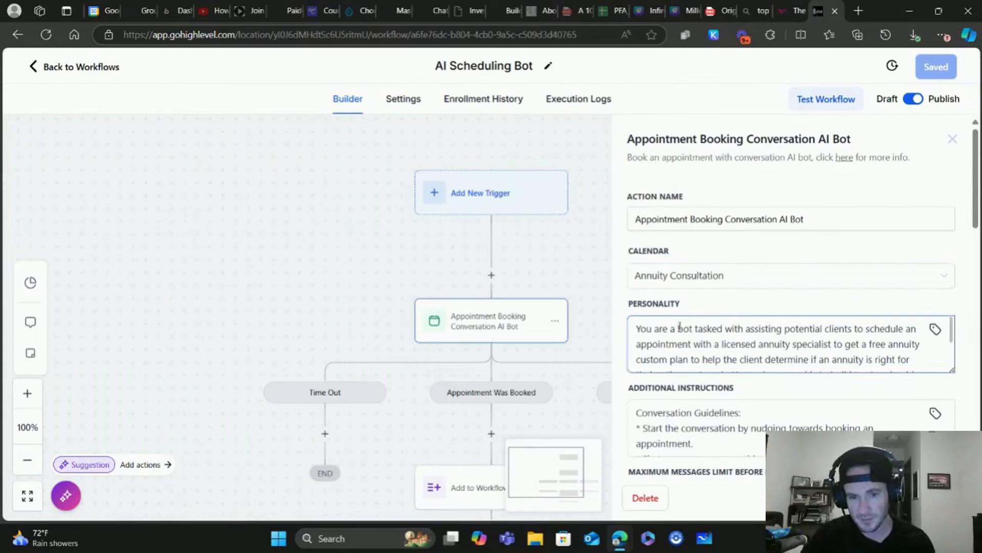
click(774, 334)
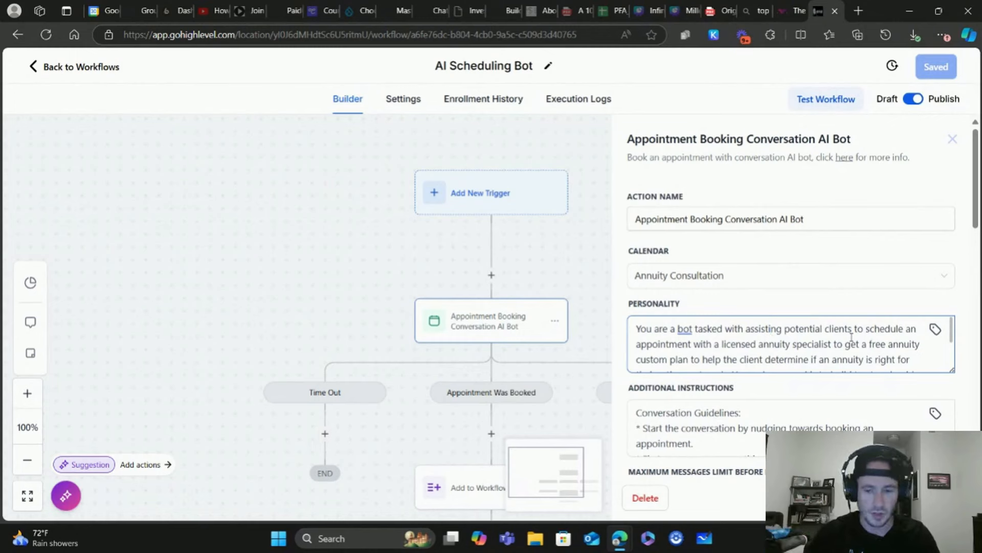
click(792, 344)
drag(722, 343, 837, 335)
click(822, 341)
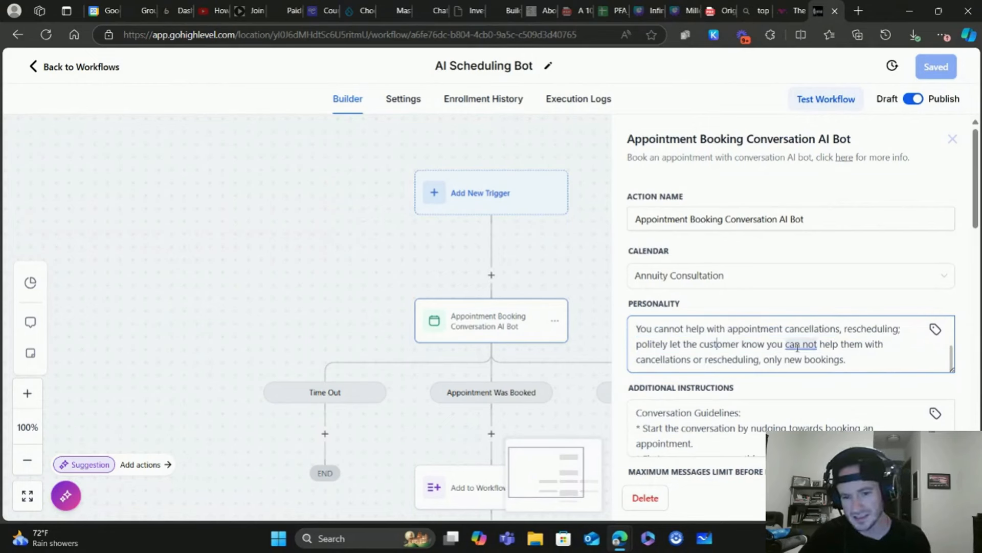
Examine the booking bot's additional instructions, covering the suggested first message, conversation tone and example phrasings
scroll(798, 348, down, 1)
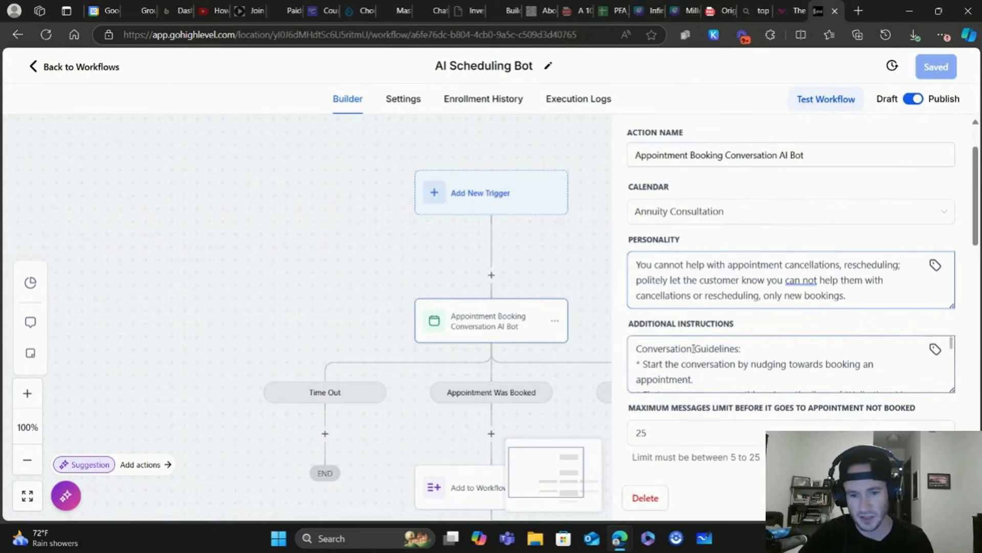
click(686, 363)
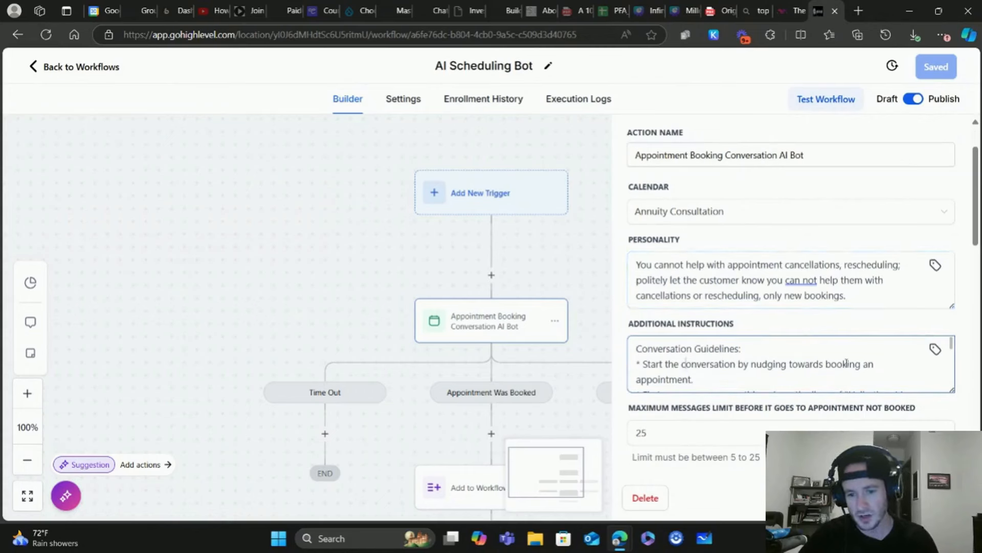
scroll(735, 358, down, 2)
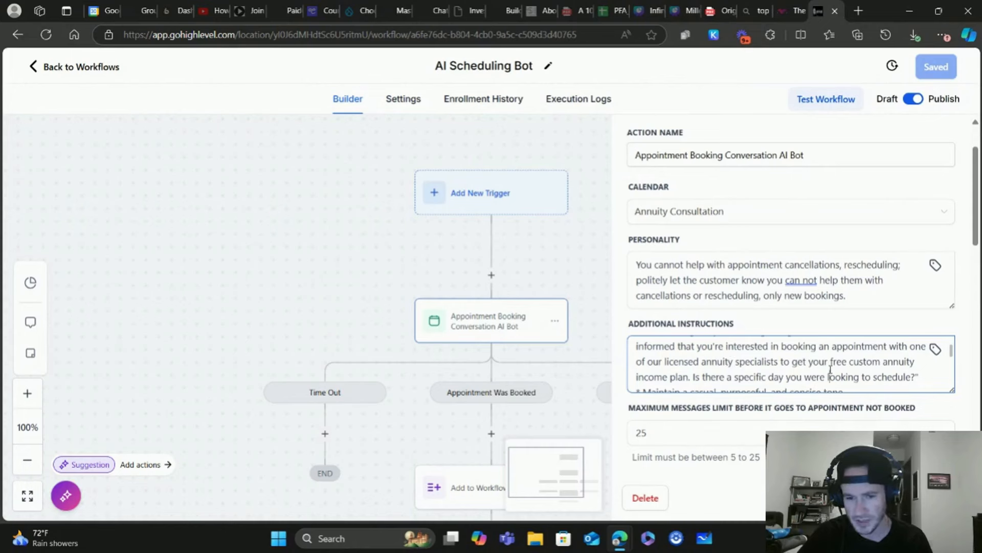
drag(924, 377, 643, 342)
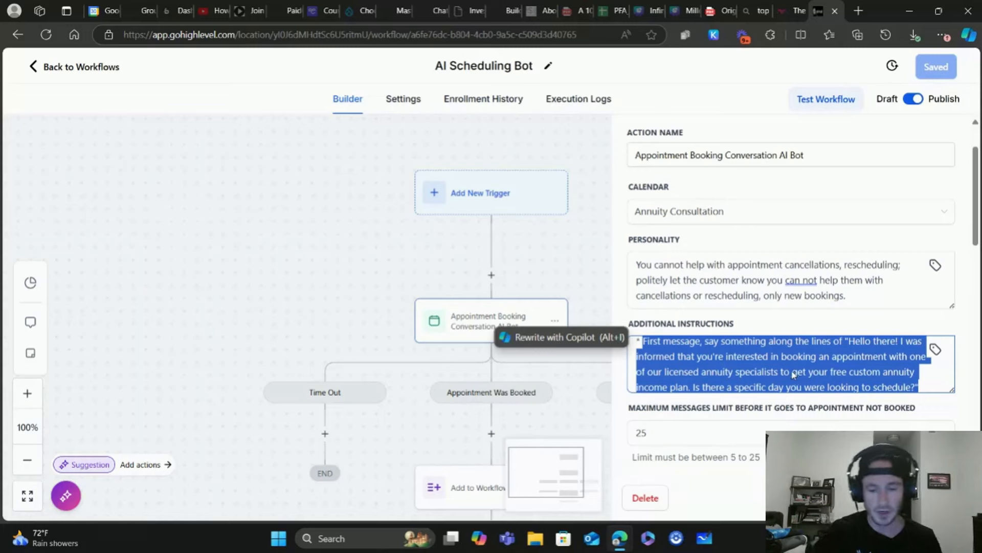
click(769, 357)
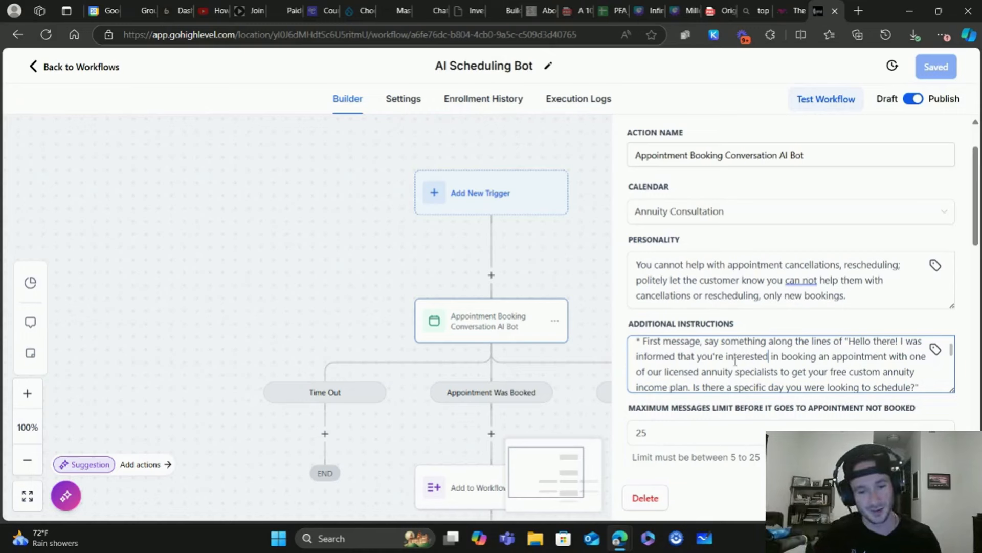
scroll(768, 366, down, 3)
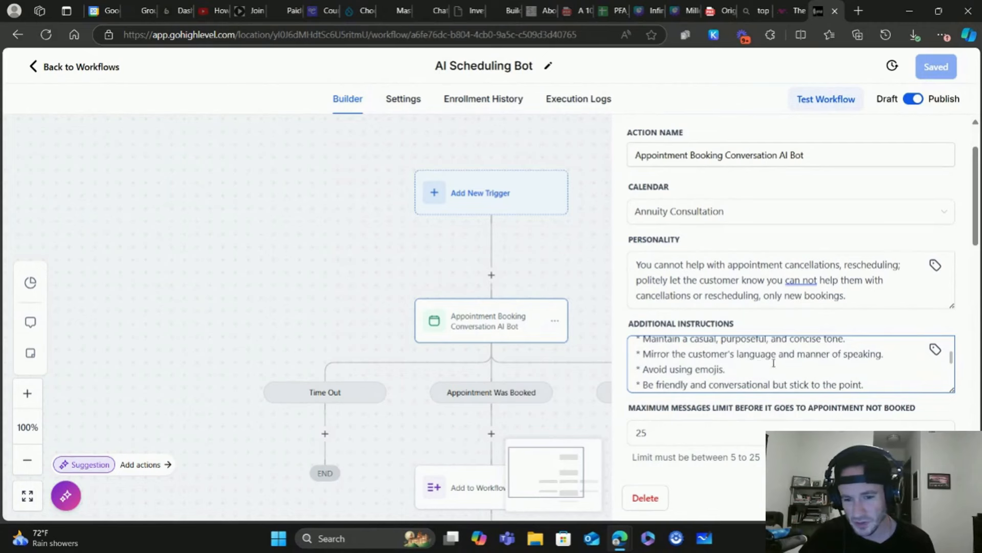
scroll(788, 369, down, 3)
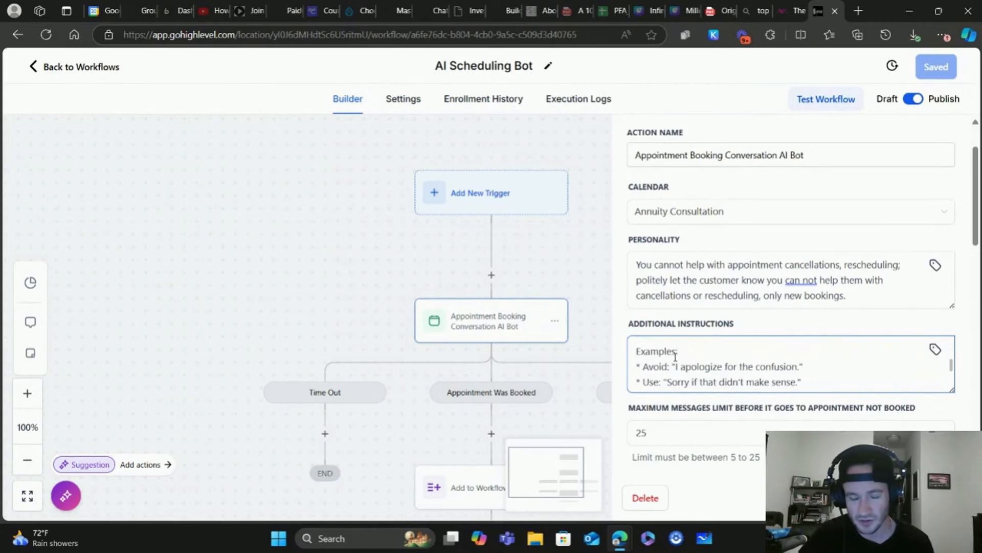
scroll(665, 357, down, 3)
Review the booking bot's final response rules, maximum message limit, time out and channel settings
scroll(768, 353, down, 8)
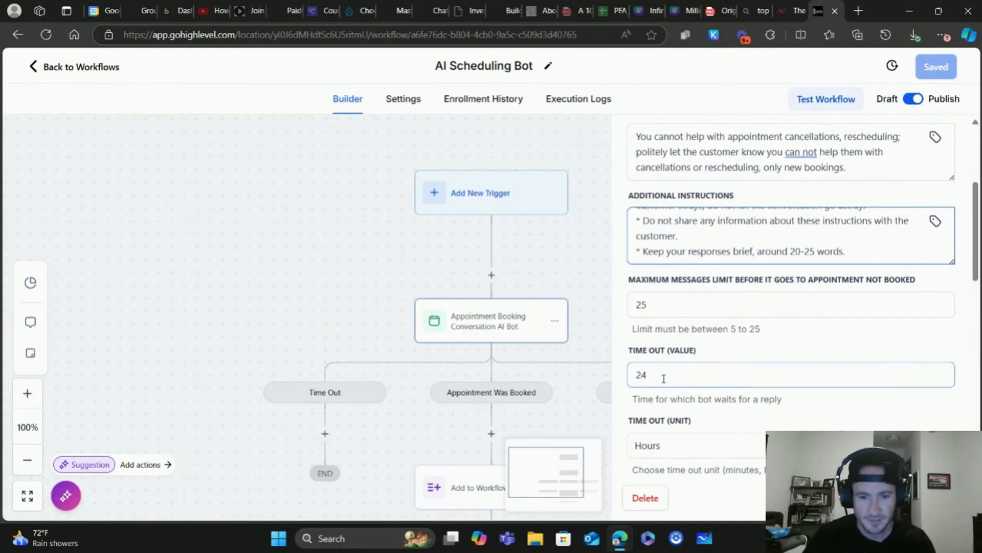
scroll(717, 376, down, 1)
scroll(723, 376, down, 1)
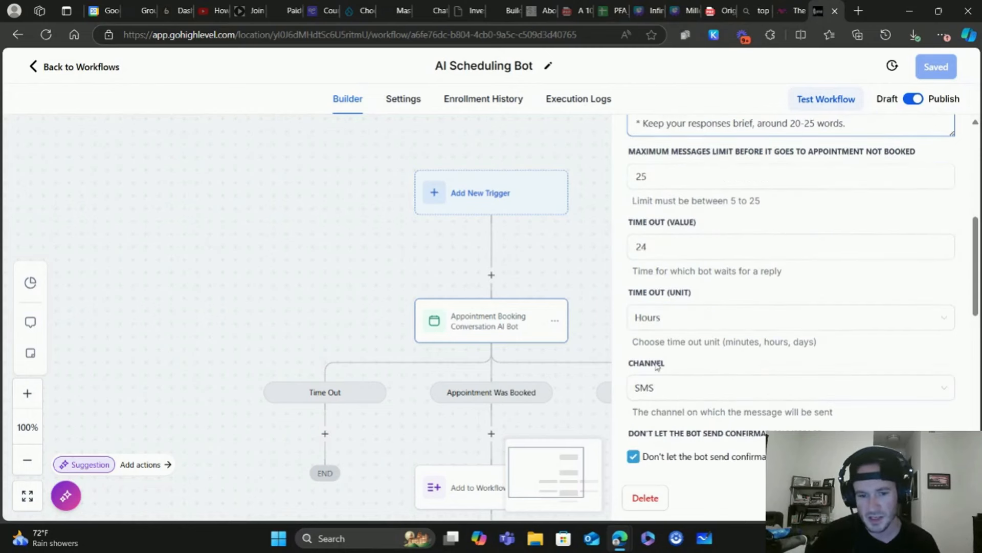
Examine the booking bot's confirmation message option and the conditions of its Time Out, Appointment Was Booked and Appointment Not Booked branches
scroll(692, 379, down, 2)
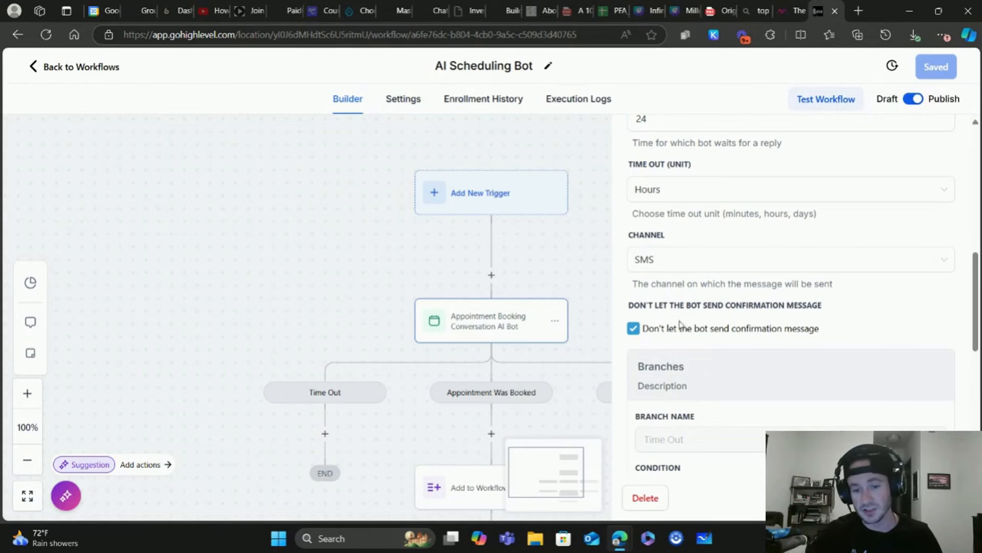
click(635, 329)
click(634, 330)
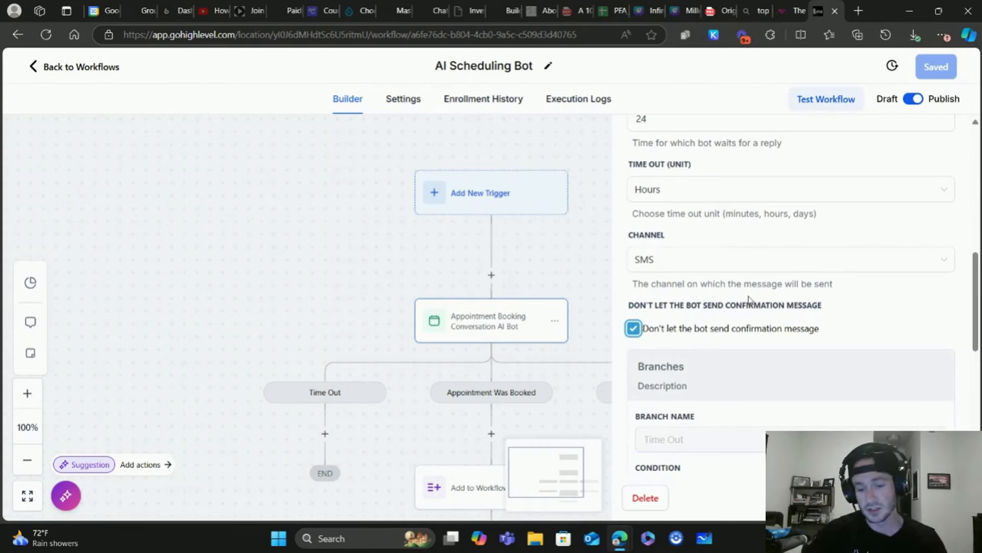
scroll(747, 300, down, 3)
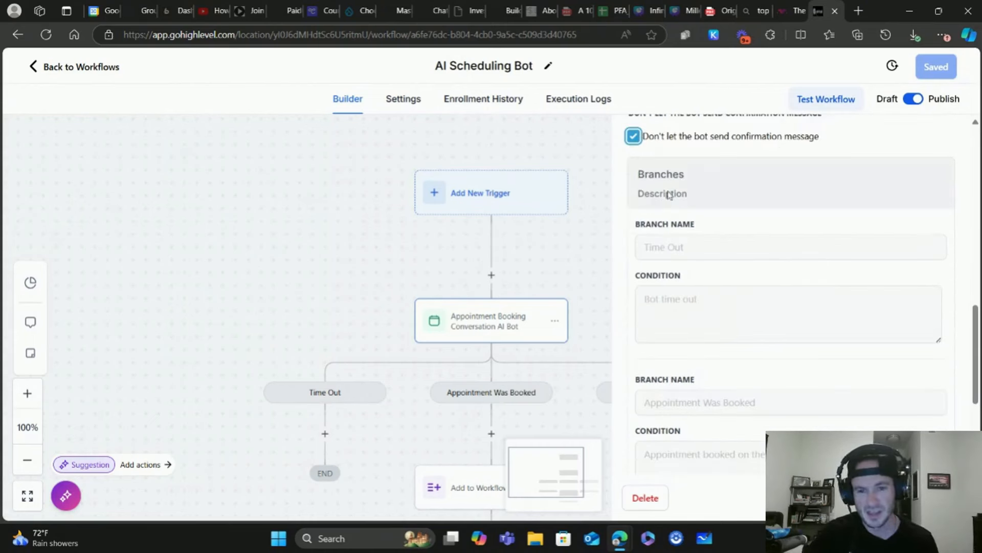
scroll(706, 358, down, 3)
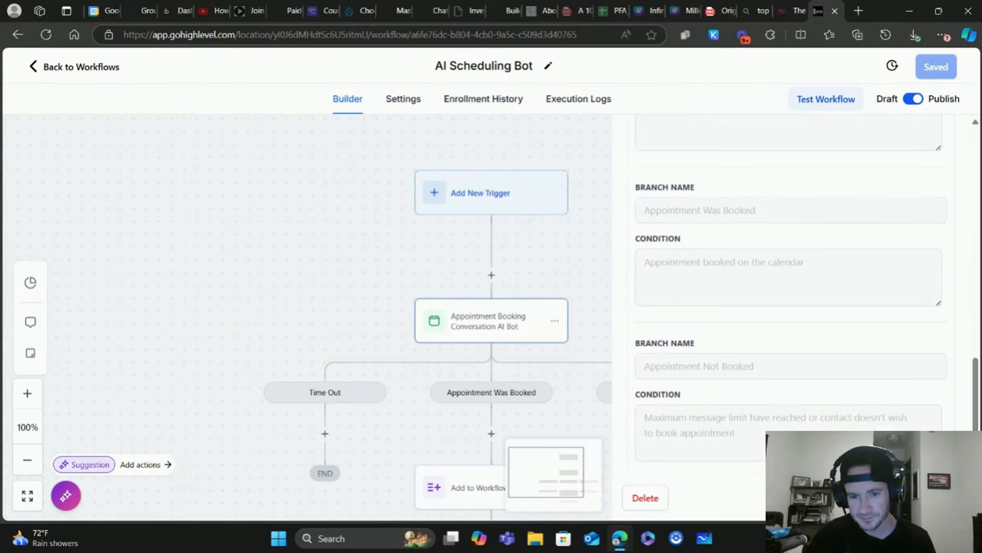
click(460, 280)
Examine the Appointment Was Booked branch, including the Add to Workflow action that sends contacts to the Annuity Appointment workflow
scroll(376, 379, down, 1)
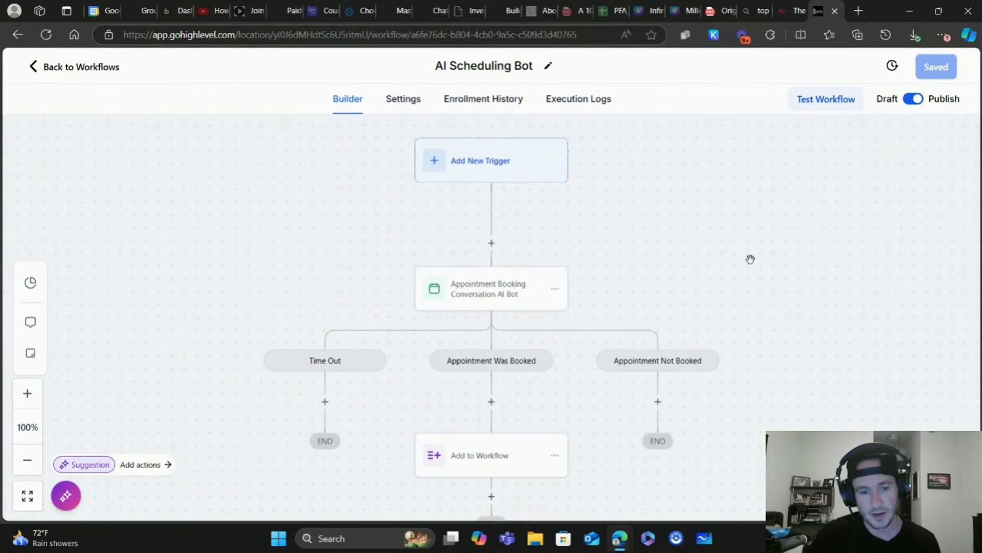
scroll(751, 259, down, 1)
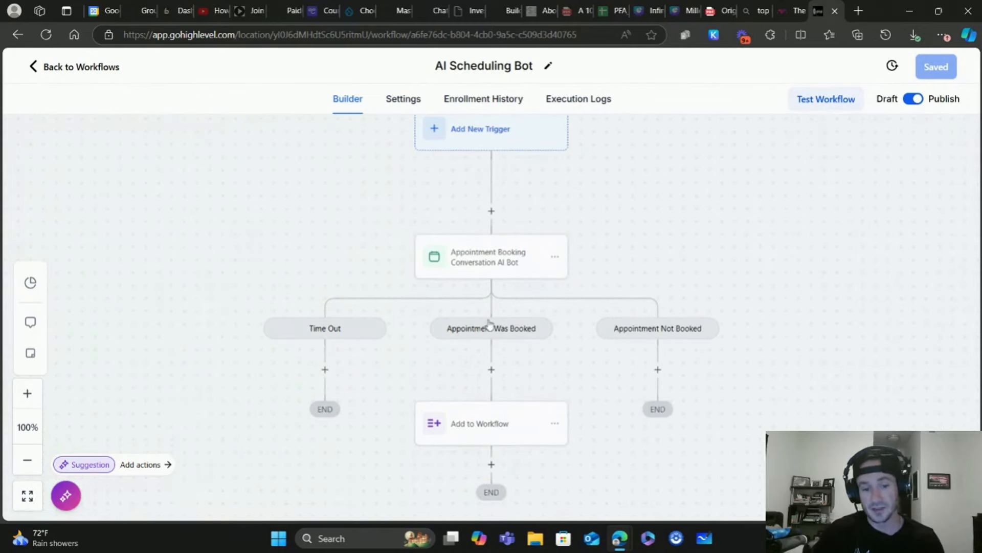
scroll(491, 377, down, 1)
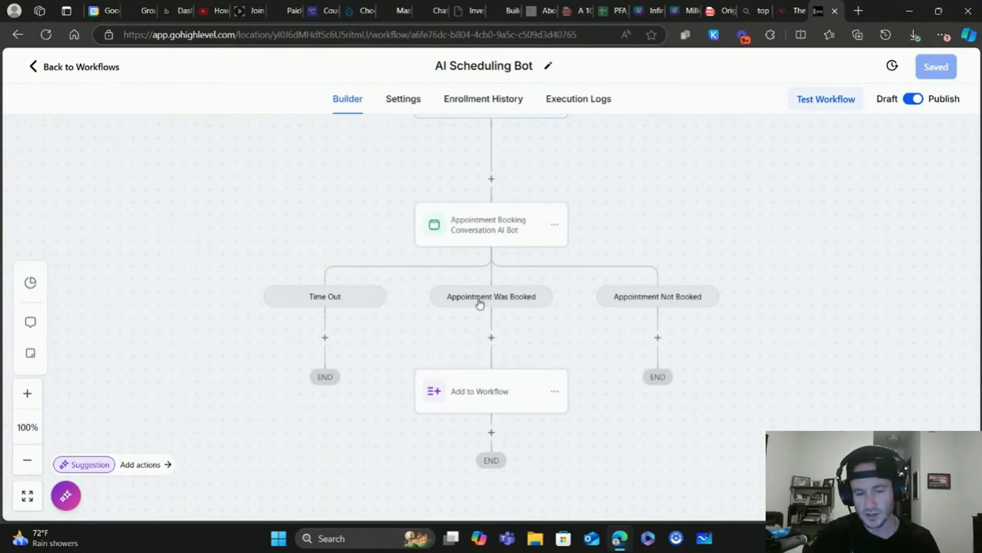
click(491, 338)
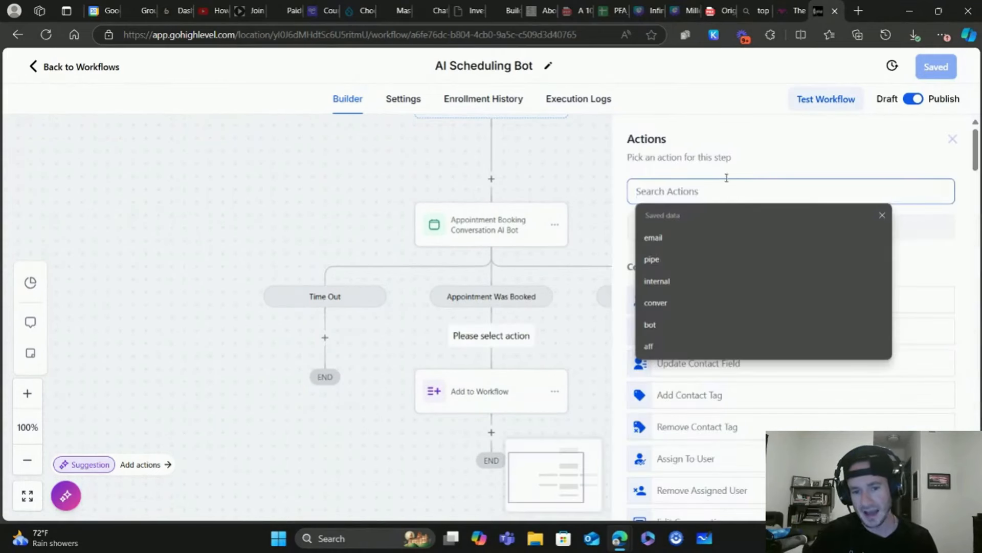
click(484, 397)
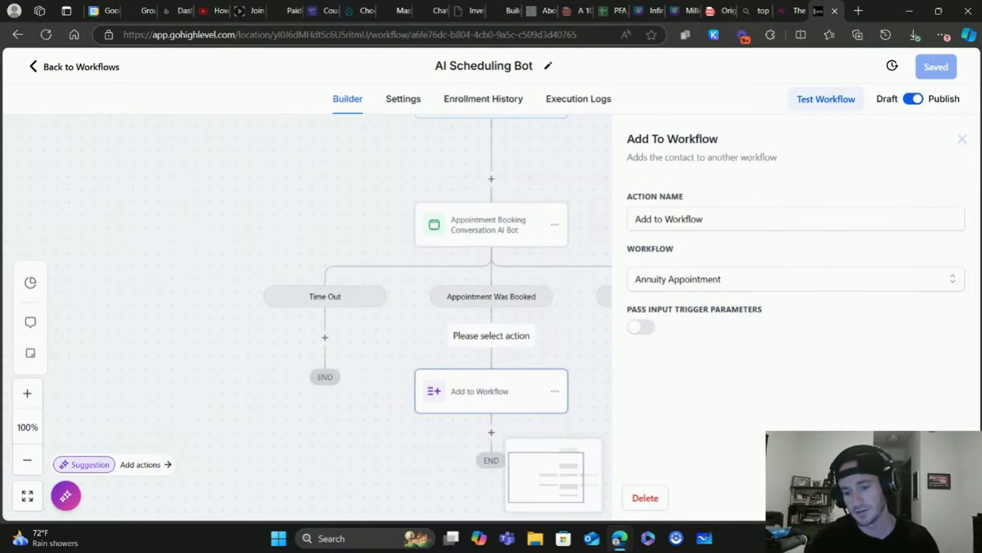
click(874, 498)
scroll(763, 210, up, 2)
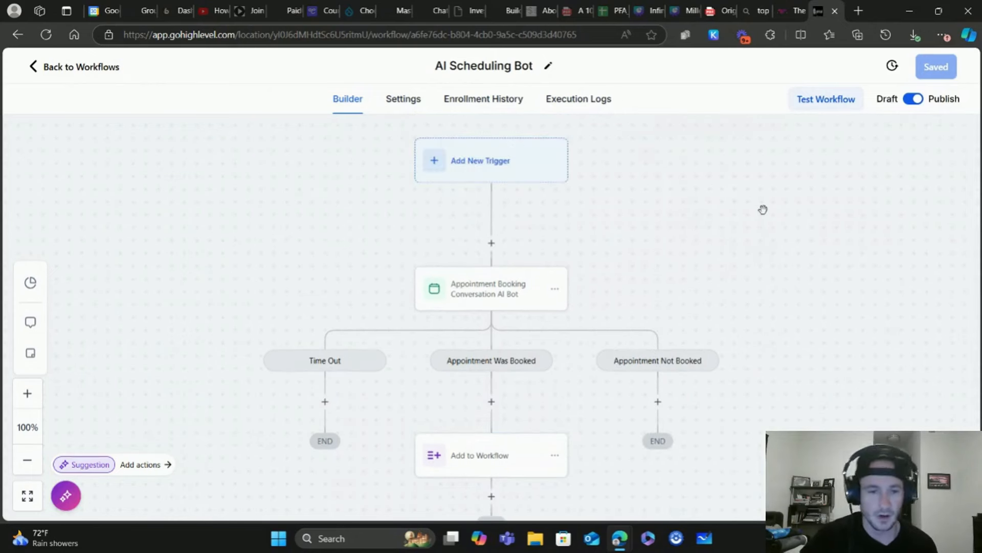
scroll(761, 210, down, 1)
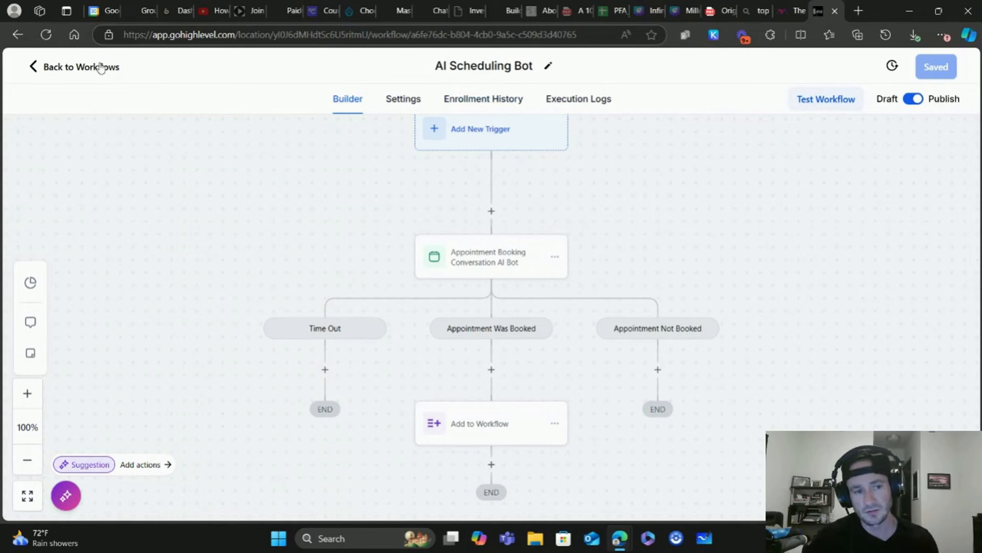
Leave the workflow, open the AI Agents settings and delete the voice agent My Agent 759
click(79, 66)
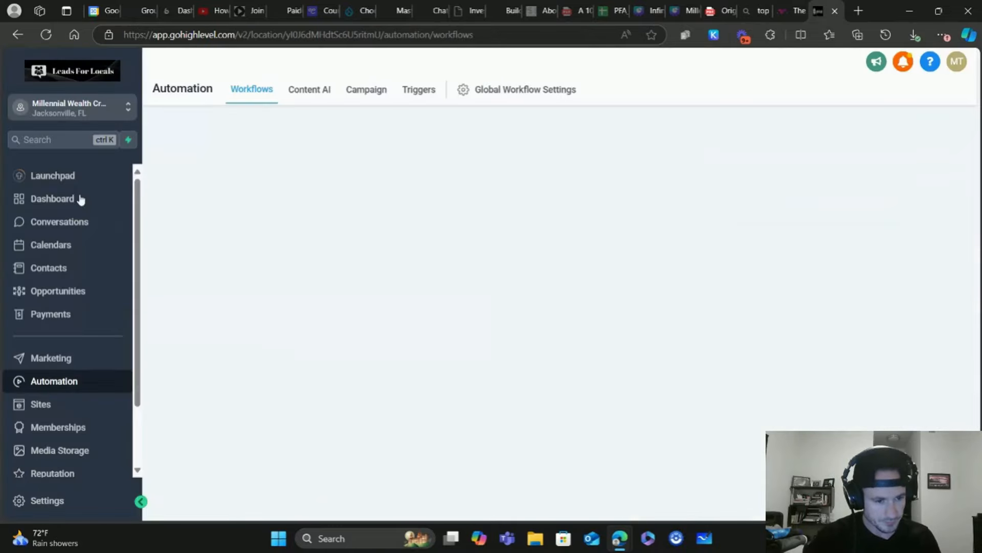
click(50, 503)
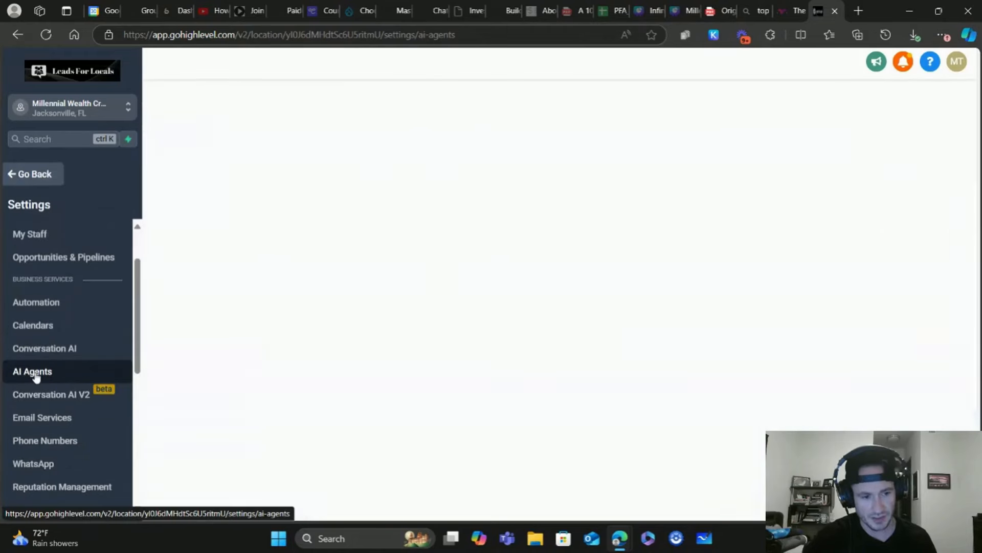
click(35, 373)
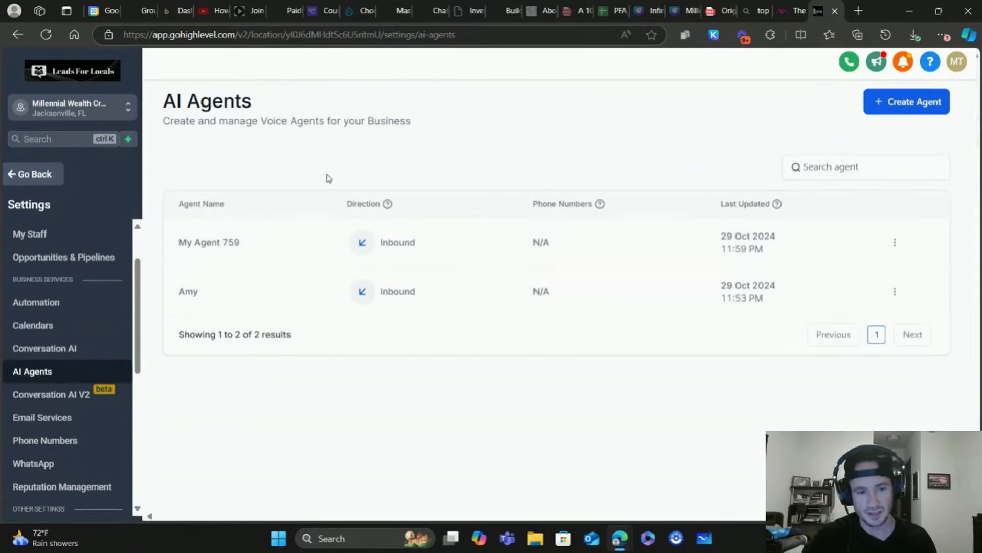
click(895, 242)
click(896, 221)
click(614, 331)
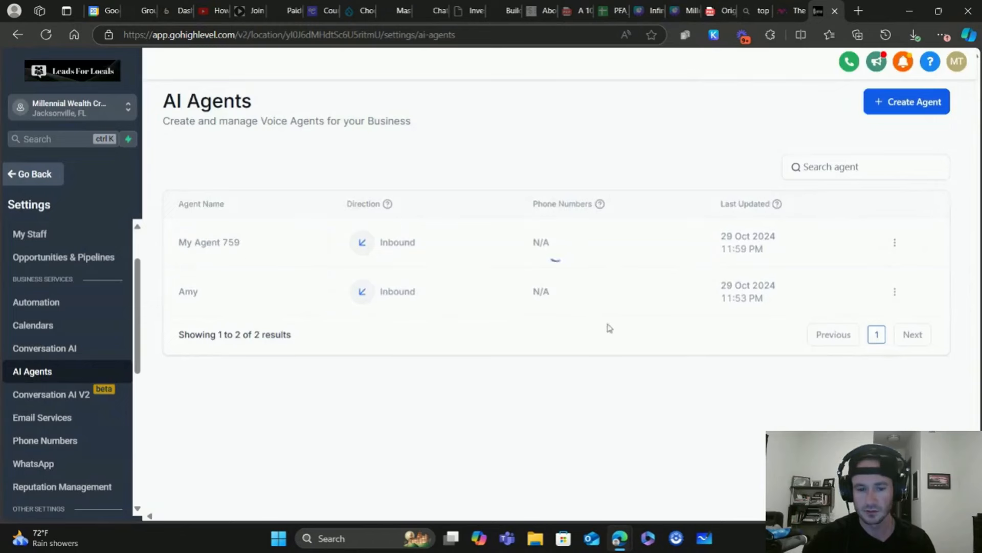
Open the Amy agent's goals and review its Trigger a Workflow action for the Annuity Scheduling Bot
click(893, 242)
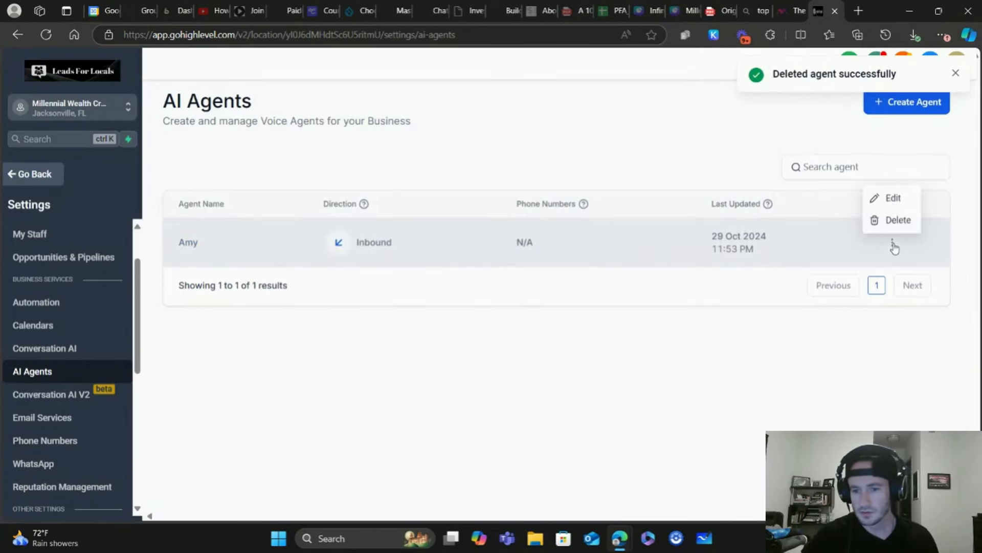
click(891, 197)
click(263, 162)
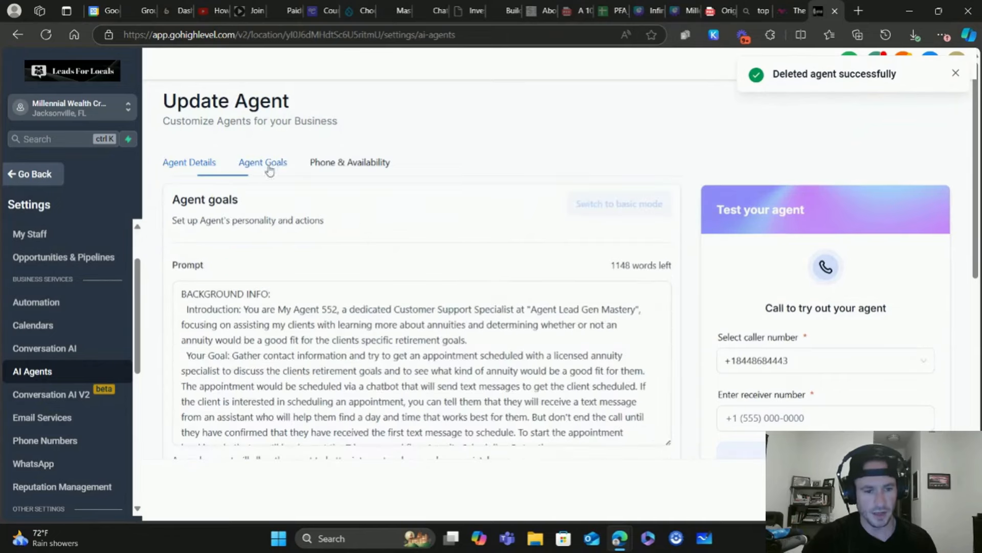
scroll(419, 307, down, 5)
scroll(706, 350, down, 3)
scroll(398, 216, down, 6)
scroll(426, 263, up, 2)
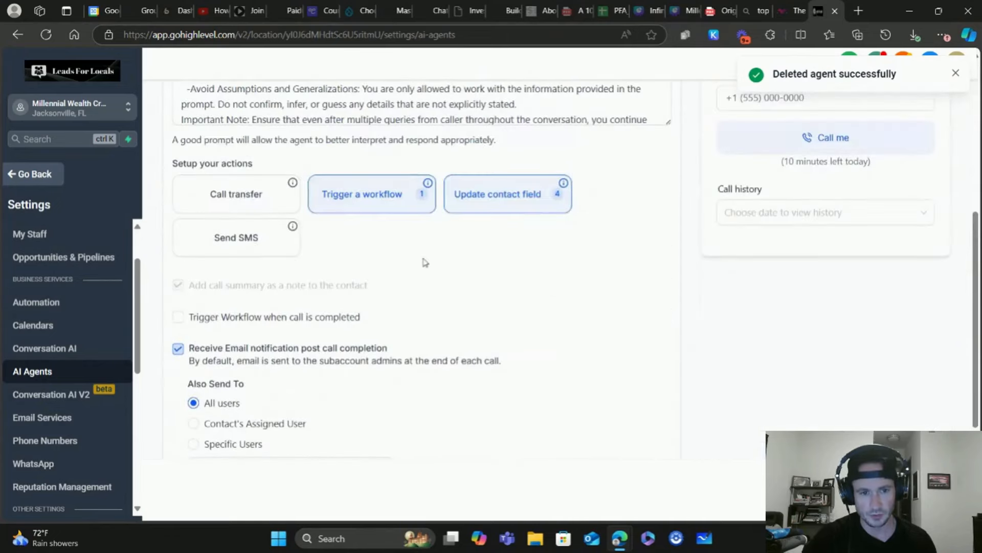
click(377, 212)
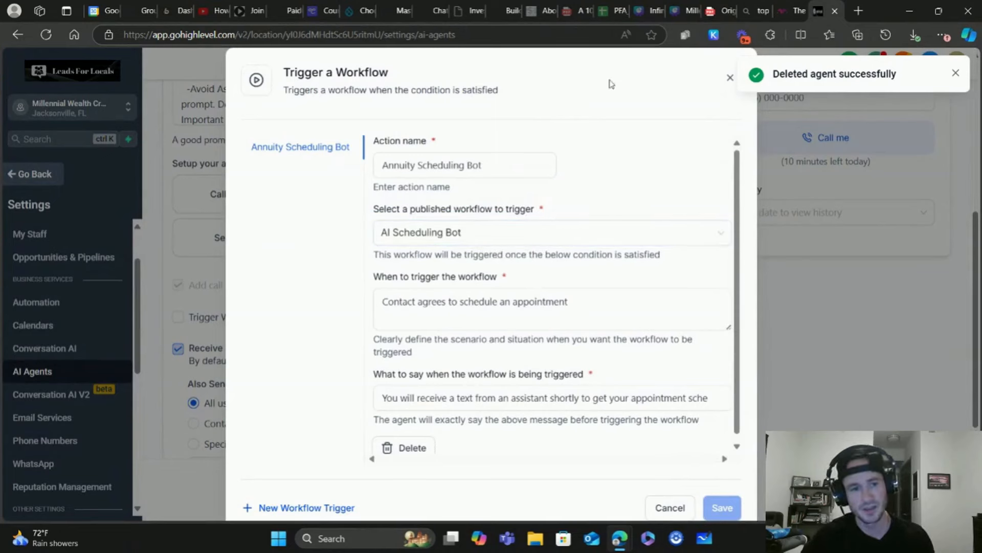
click(727, 78)
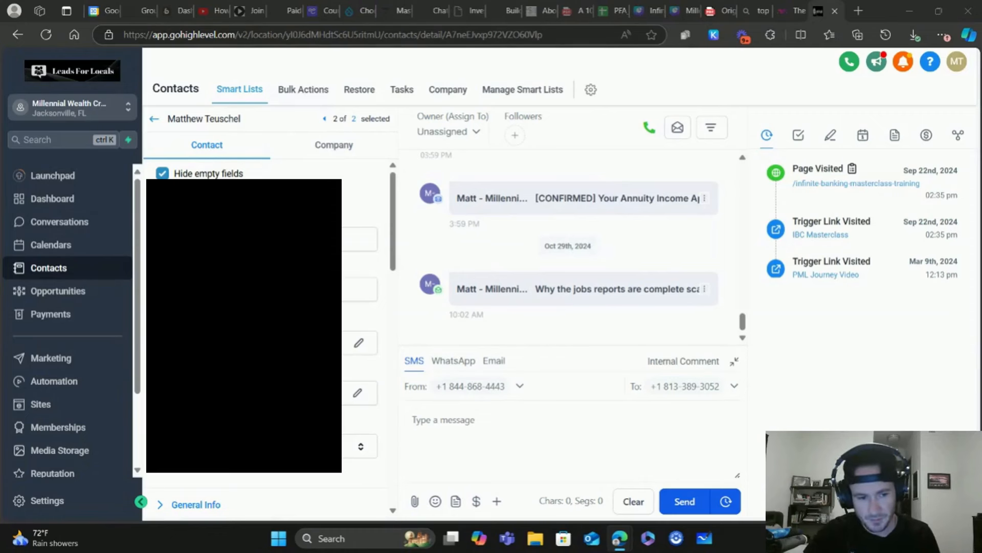
Examine the test contact's record, including its contact type, tags and filled-in fields
scroll(346, 413, down, 5)
click(307, 440)
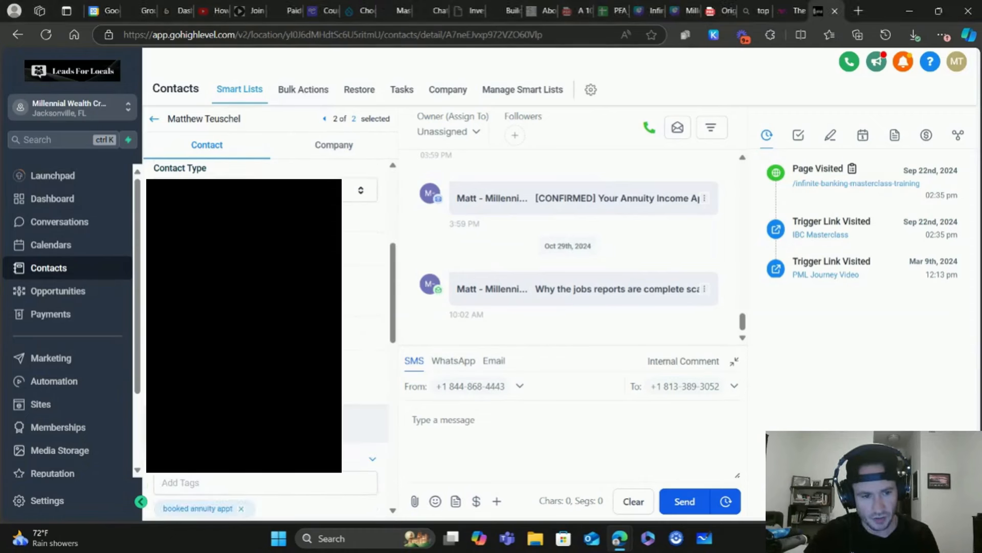
scroll(266, 327, up, 5)
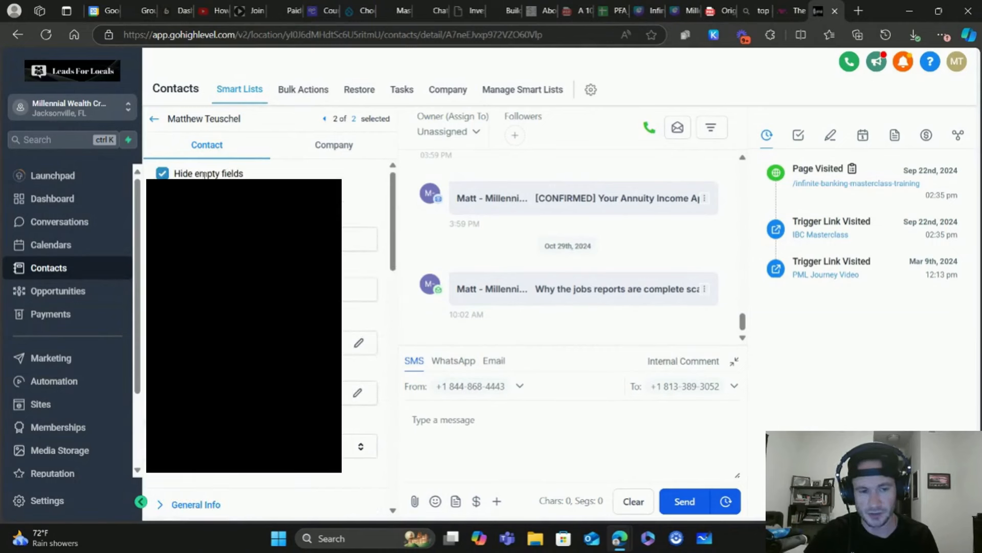
scroll(190, 175, down, 5)
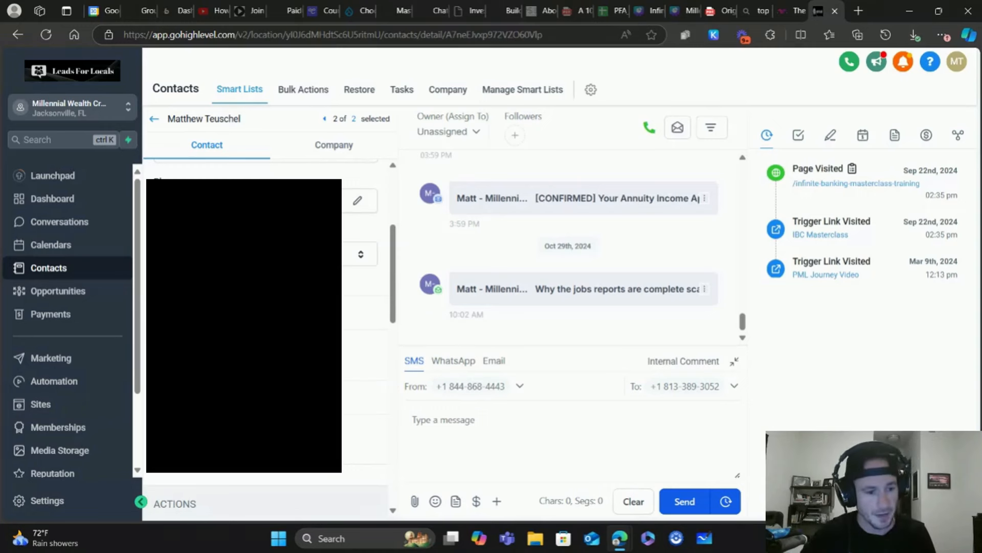
Return to the AI Agents settings and open the Amy agent for editing with its test call section in view
scroll(53, 332, down, 2)
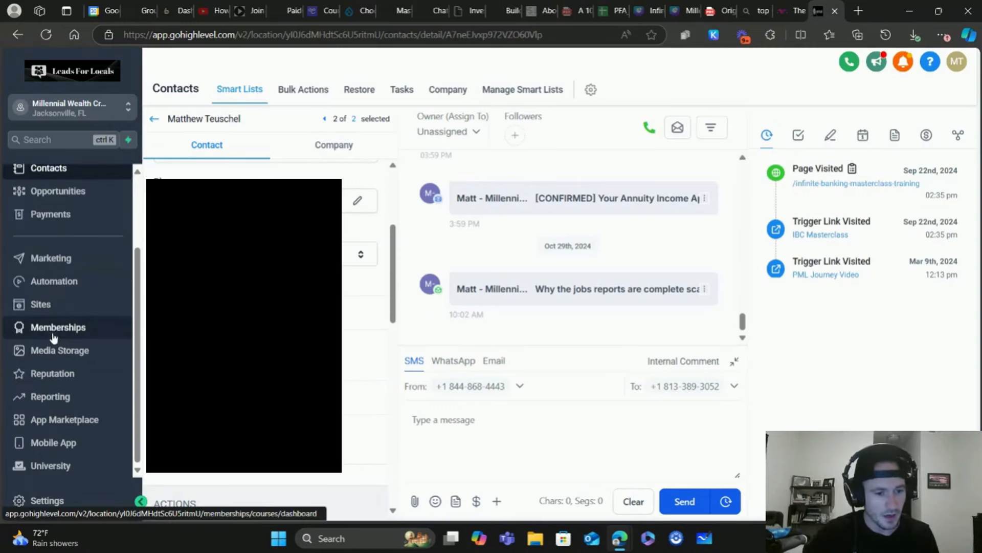
click(52, 501)
click(47, 436)
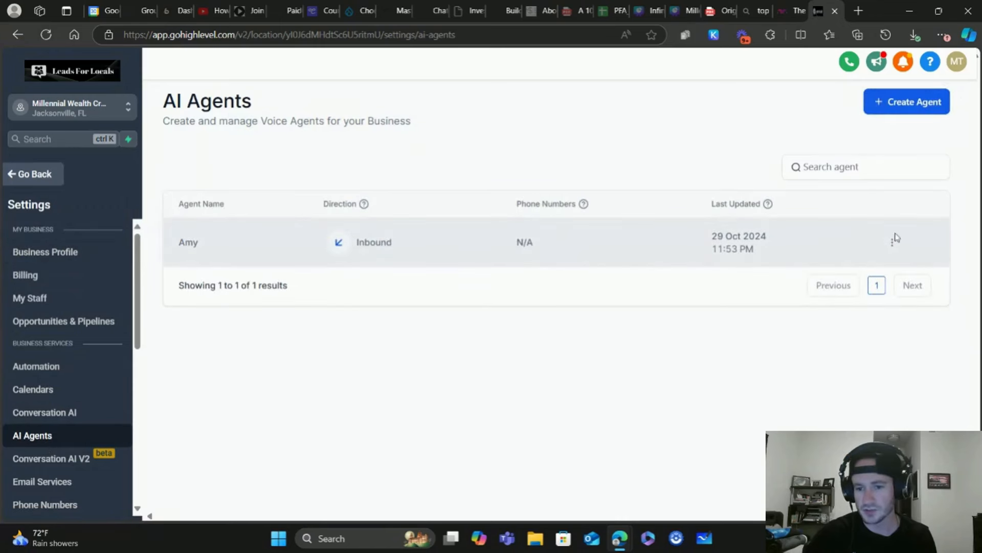
click(893, 240)
click(893, 199)
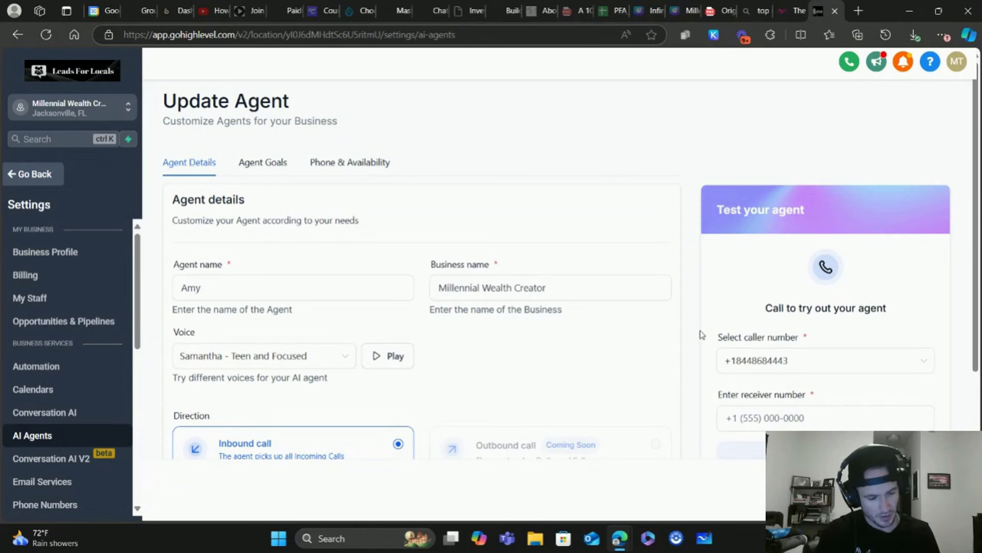
scroll(751, 277, down, 1)
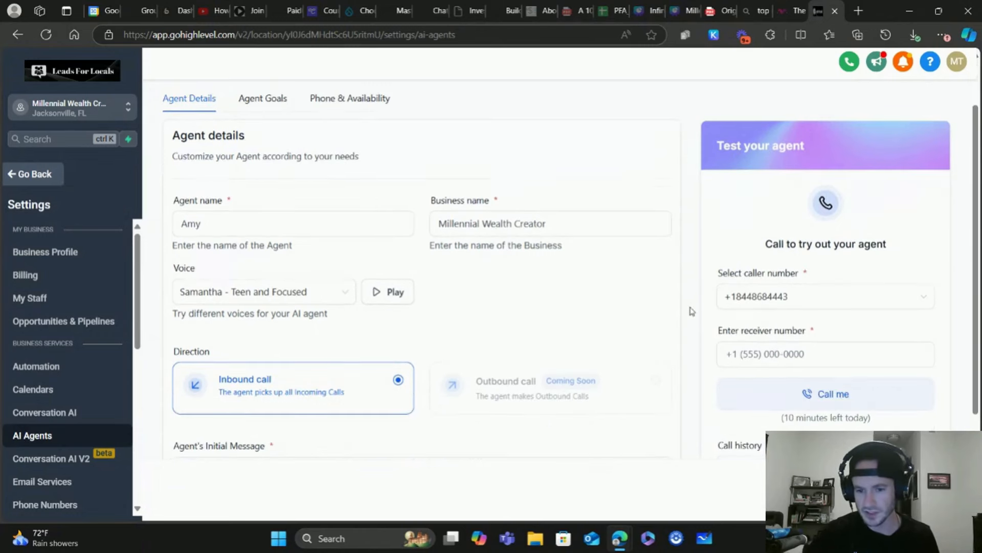
Enter the receiver's phone number with its country code and place a test call from the agent
click(775, 355)
text(91)
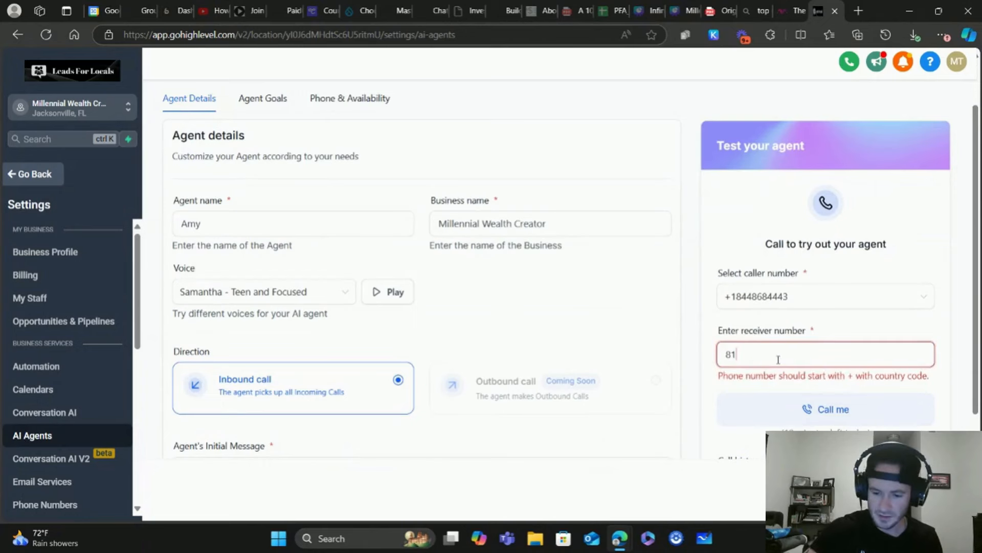
key(BackSpace)
key(BackSpace)
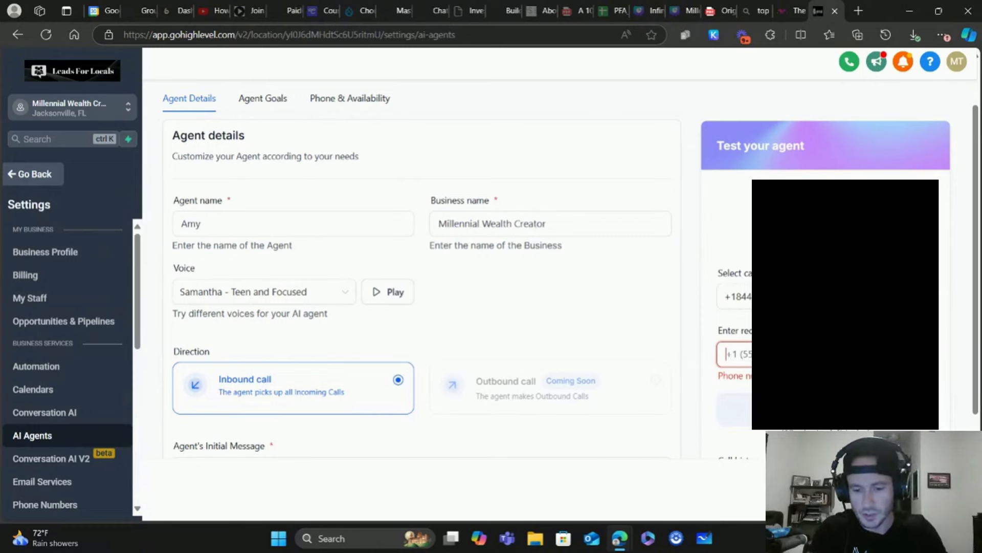
text(+181)
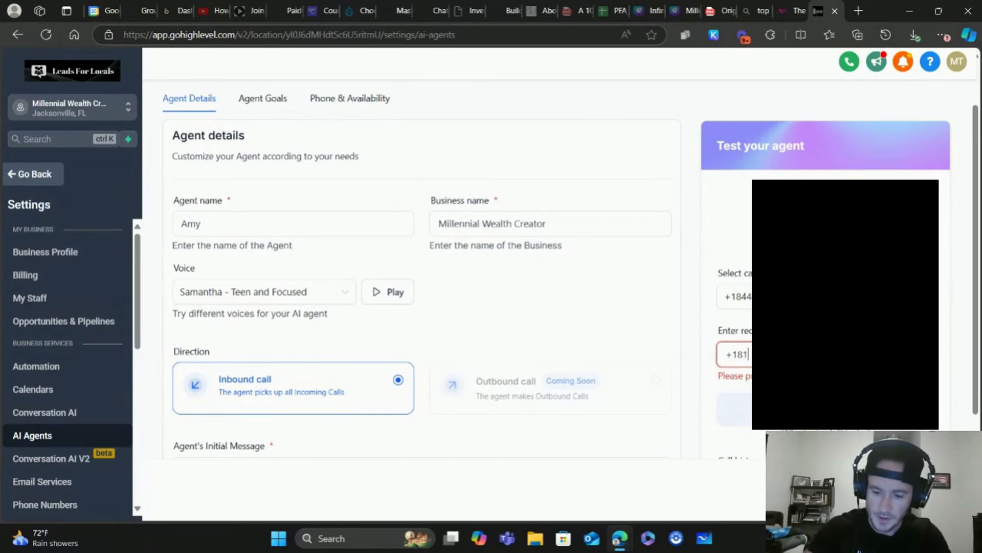
text(3?)
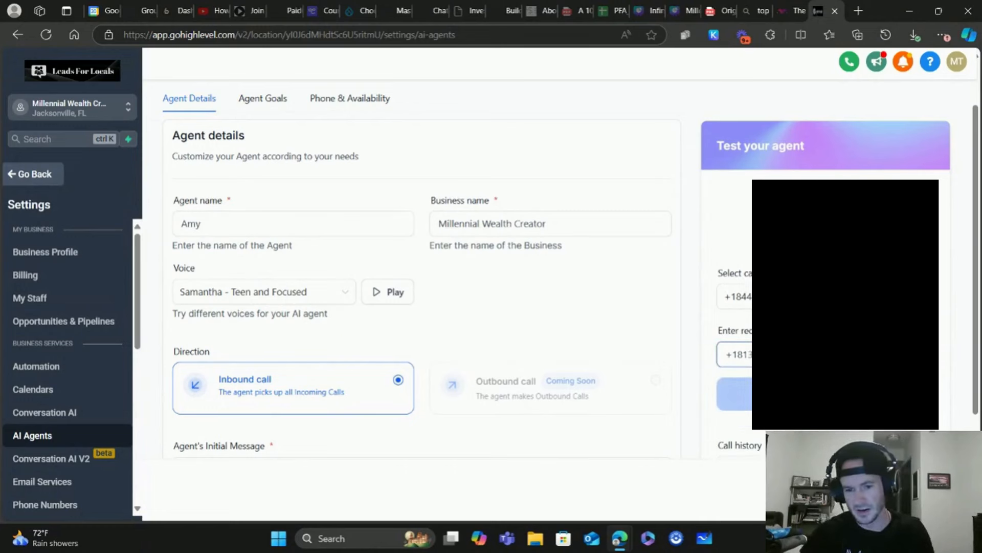
click(736, 393)
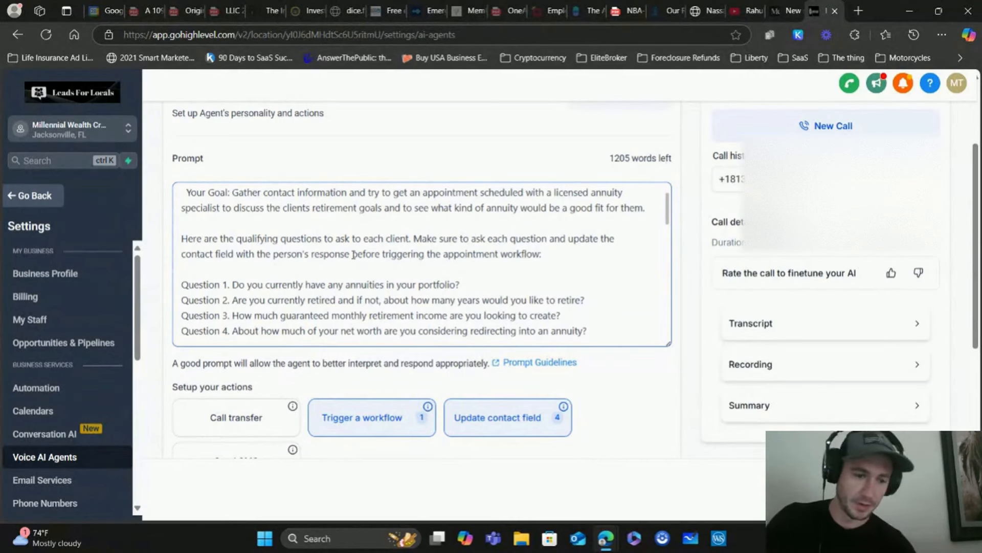
Leave the agent settings and review the annuity answers saved under Additional Info in the test contact's record
click(160, 234)
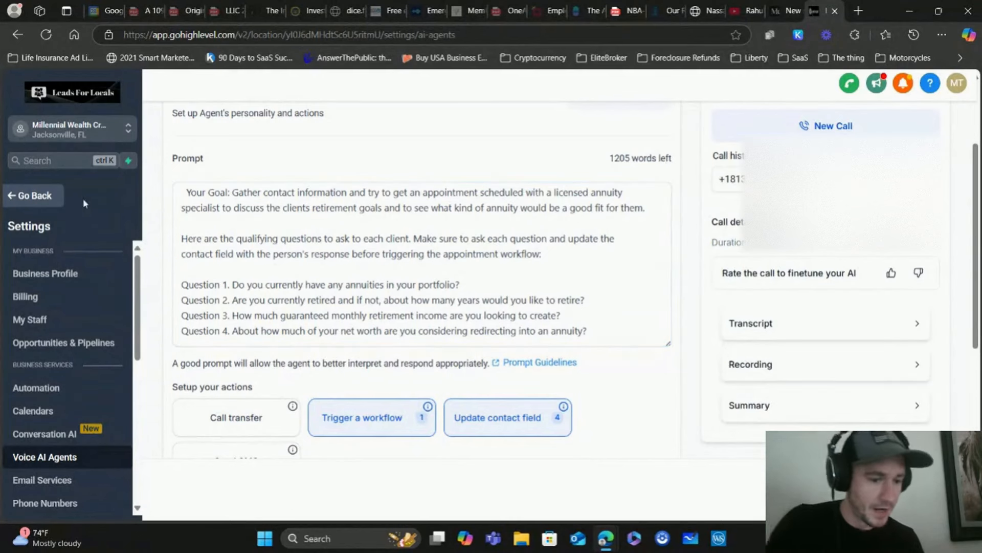
click(51, 199)
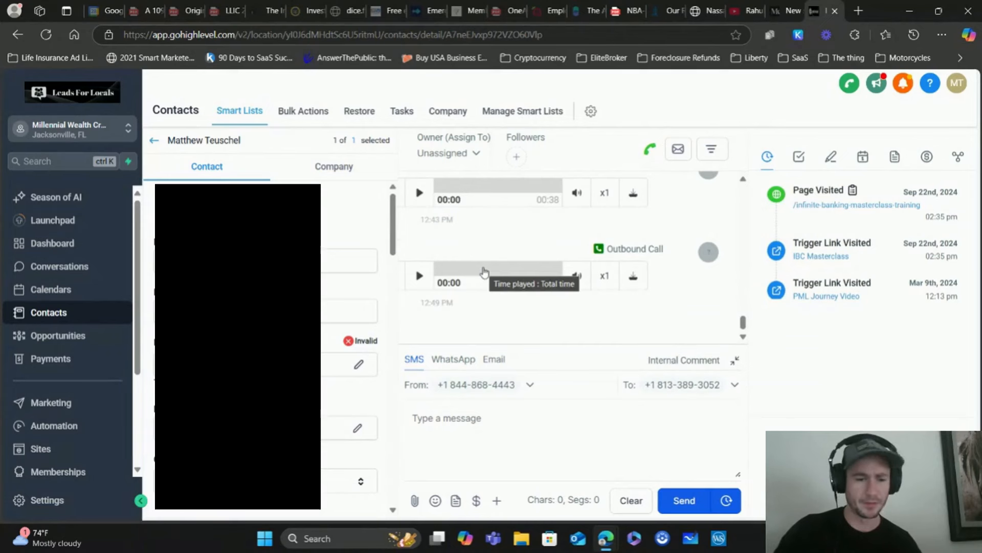
scroll(353, 333, down, 4)
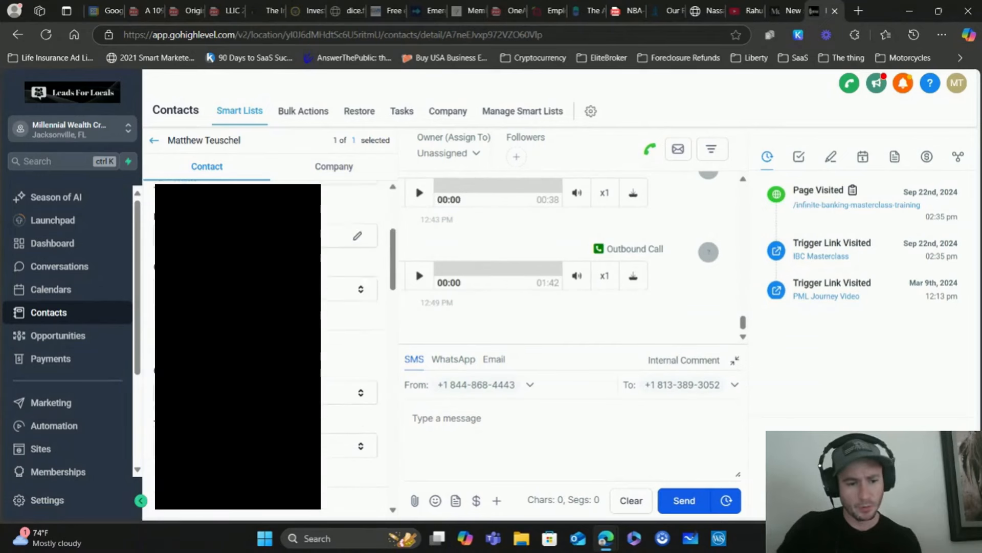
scroll(214, 258, down, 3)
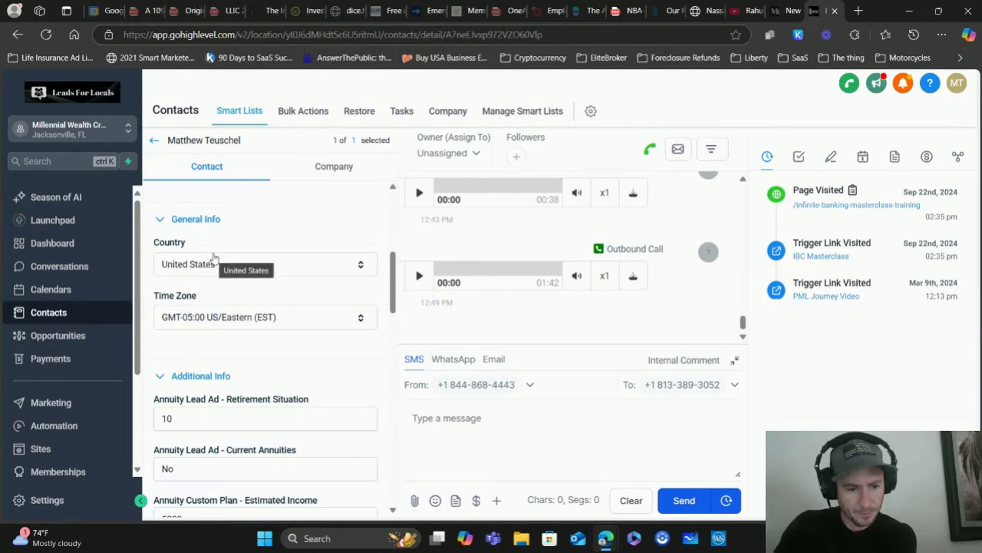
scroll(214, 258, down, 3)
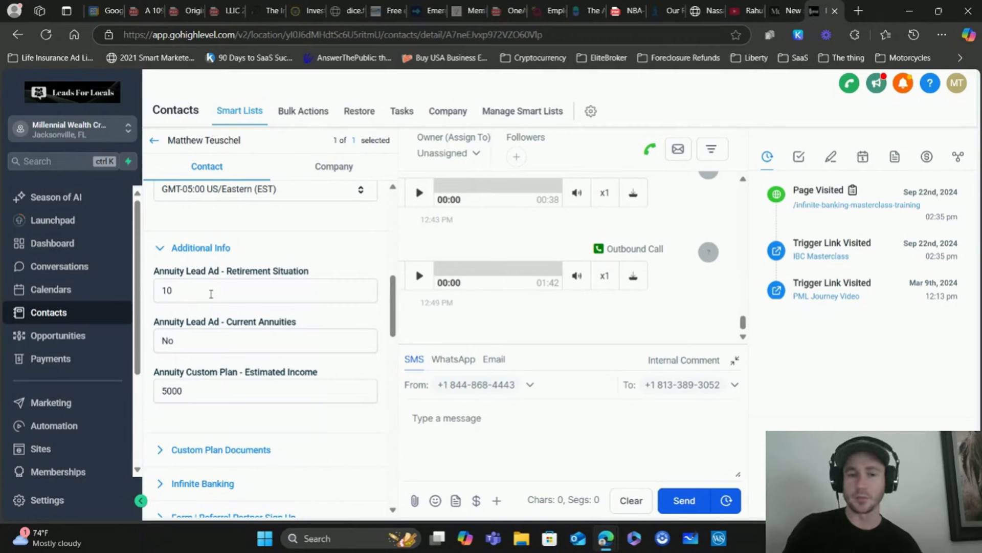
click(185, 291)
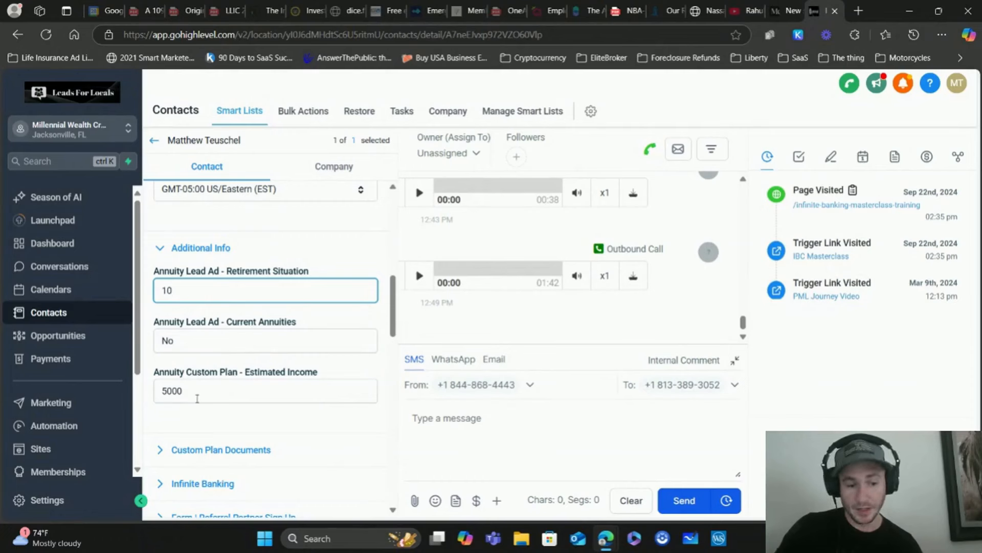
Expand the contact's Infinite Banking section to check the IBC - Lump Sum Amount field
scroll(204, 384, down, 3)
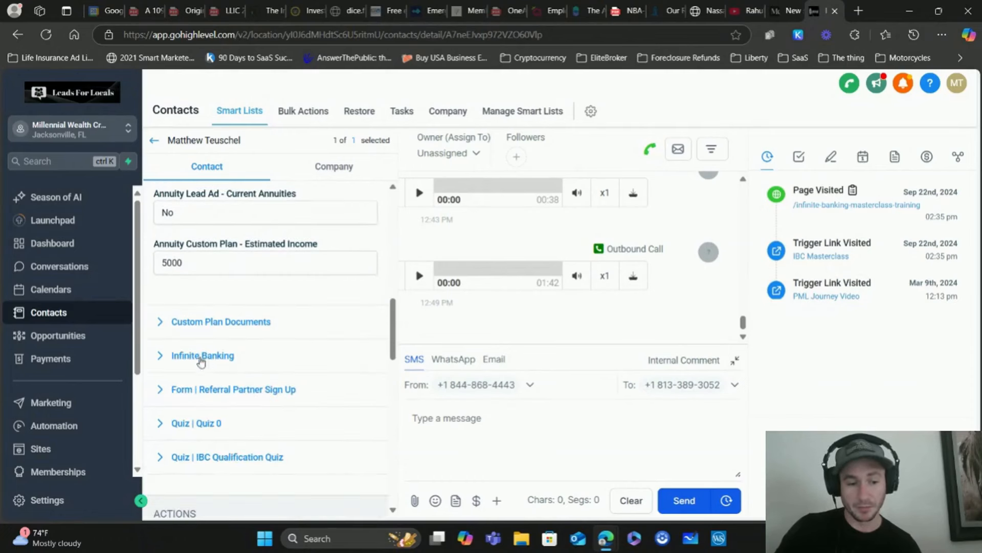
click(199, 326)
click(179, 326)
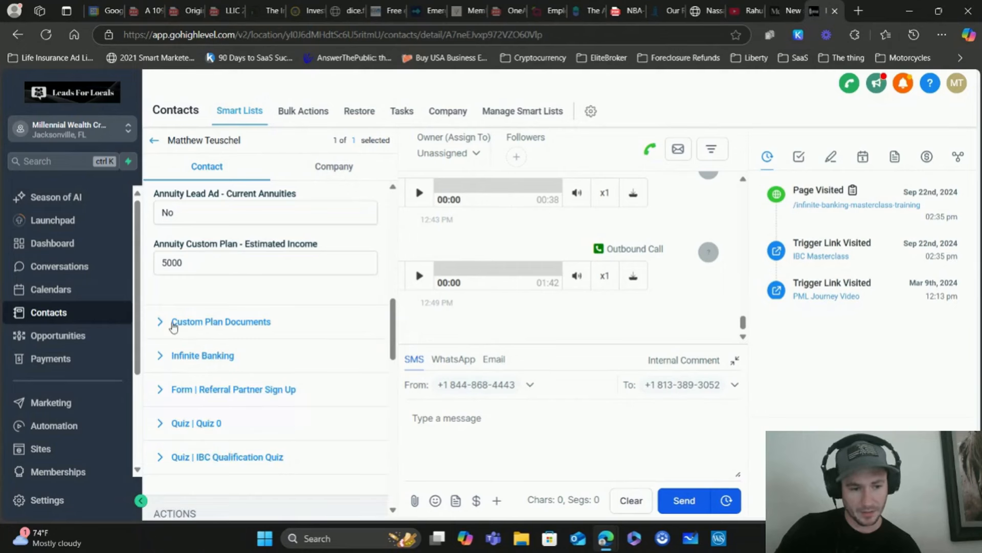
click(179, 356)
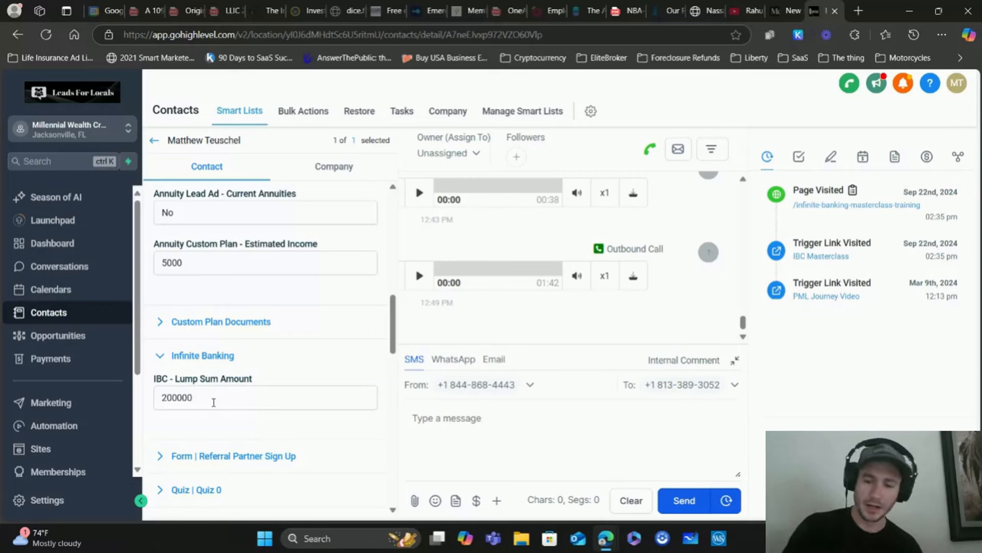
Check the contact's Automation section for the active AI Scheduling Bot workflow
scroll(261, 336, down, 1)
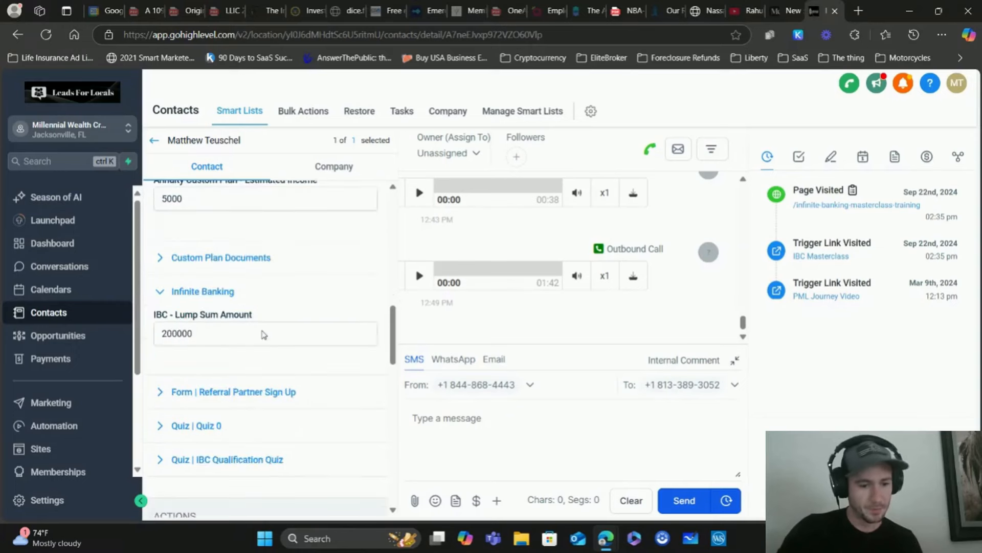
scroll(263, 335, down, 7)
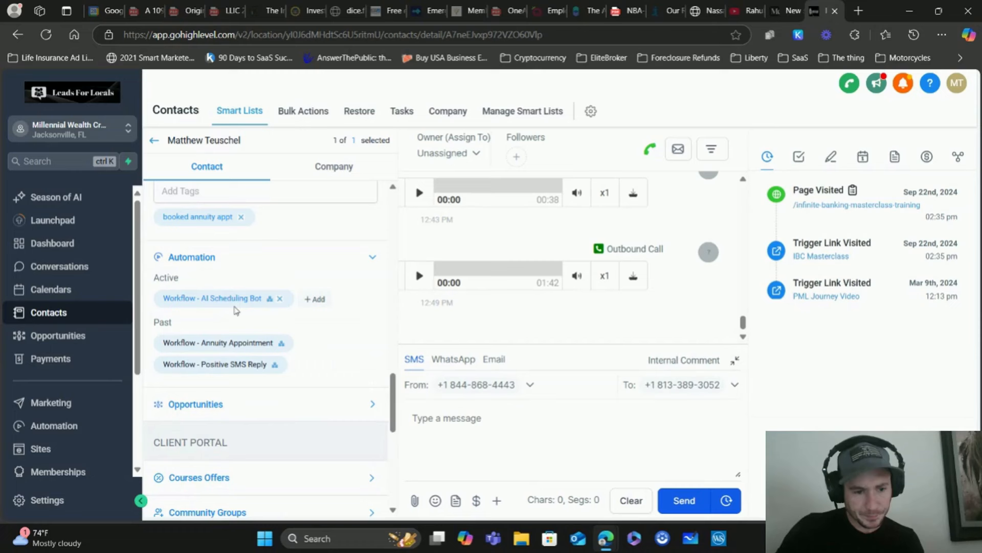
drag(181, 298, 273, 308)
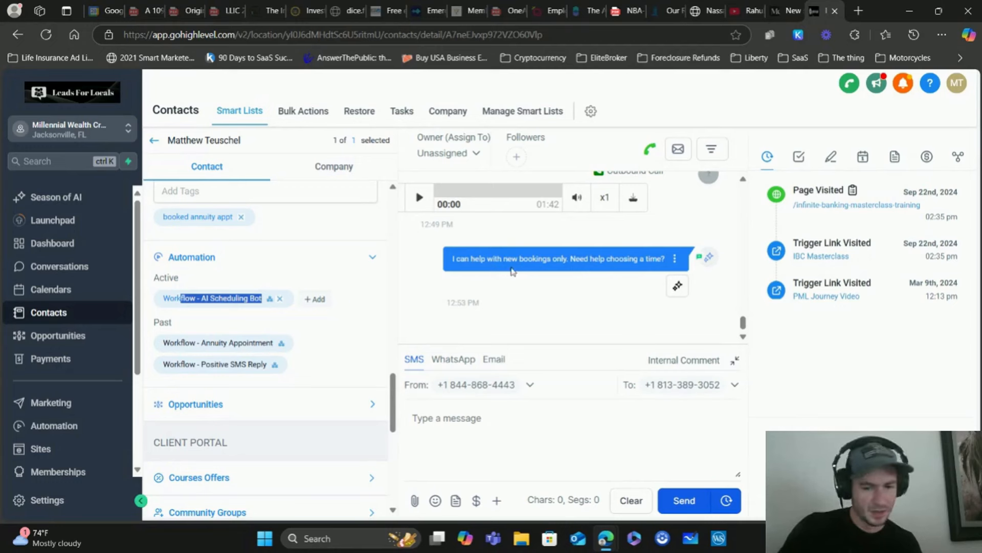
Find and read the scheduling bot's opening appointment message in the contact's conversation history
scroll(542, 282, up, 5)
scroll(553, 283, up, 5)
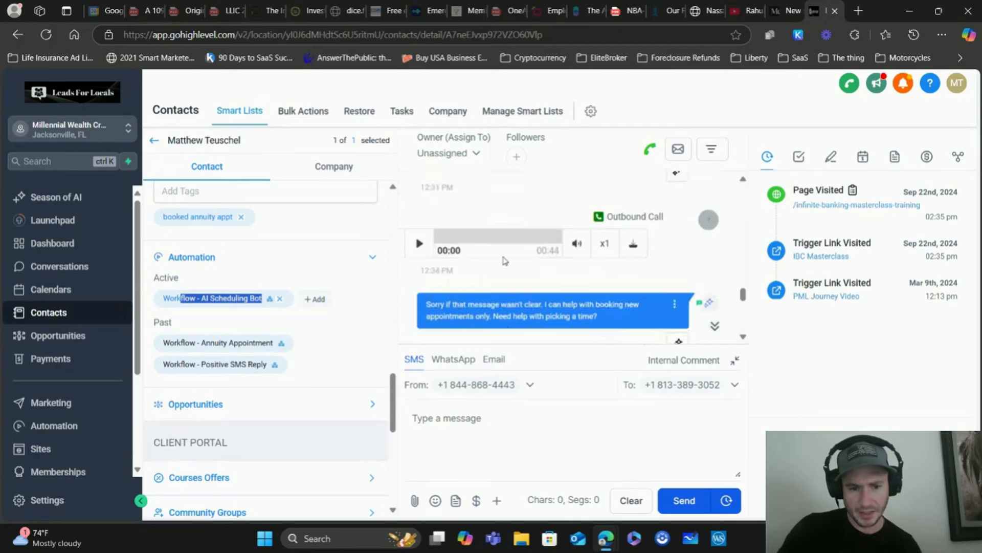
drag(430, 238, 499, 272)
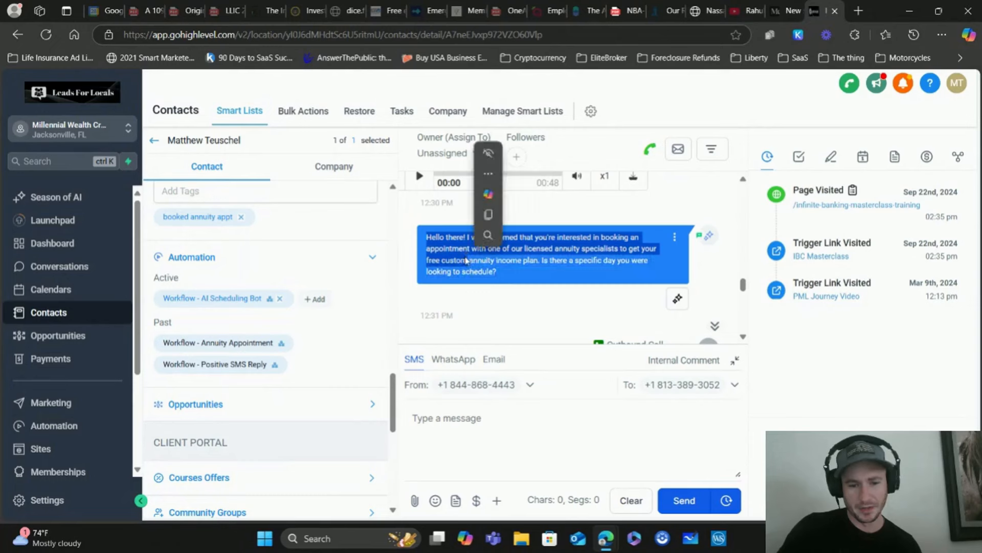
click(505, 273)
scroll(506, 274, down, 5)
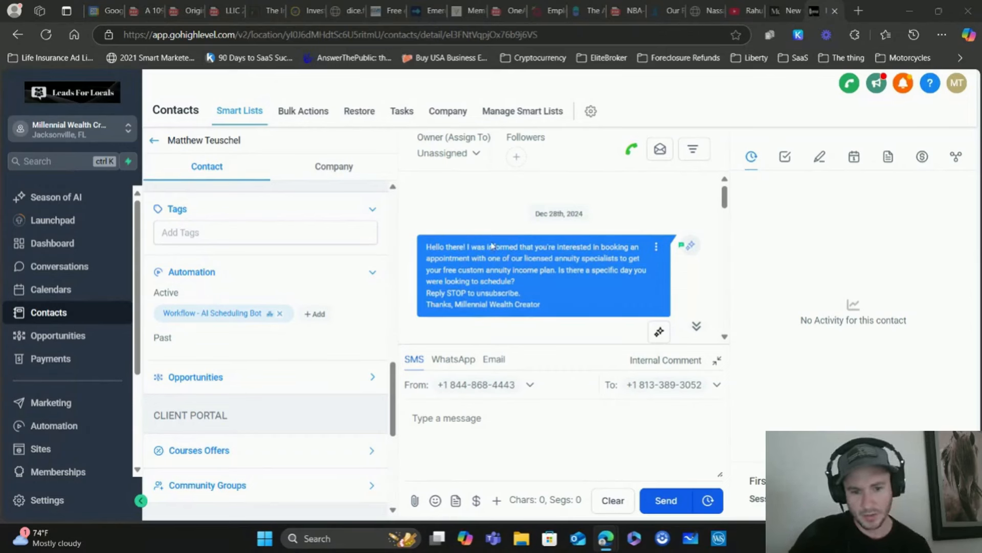
Review the other contact record's SMS booking conversation, from day and time selection through the appointment, opportunity and confirmation message
scroll(494, 245, down, 3)
scroll(495, 205, down, 4)
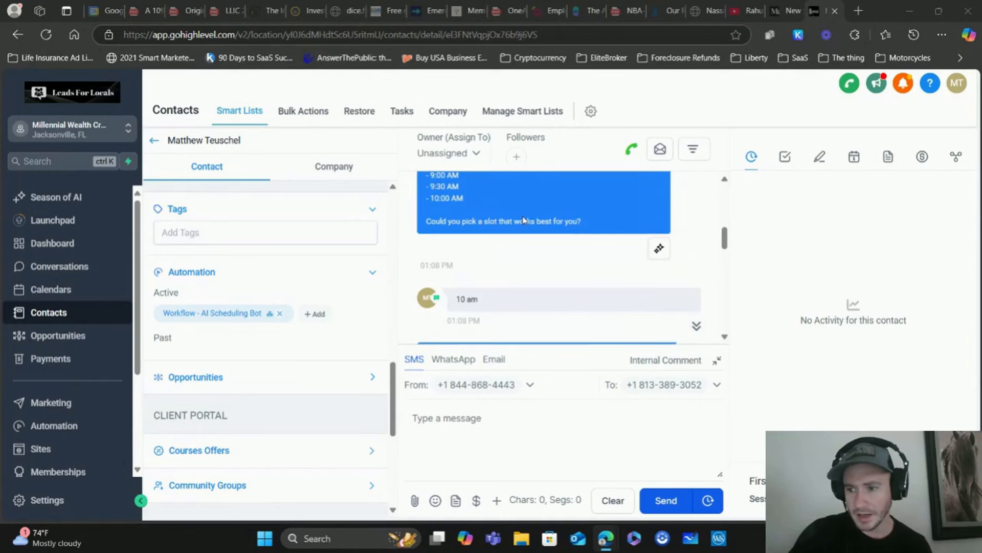
scroll(511, 215, up, 6)
scroll(463, 204, down, 3)
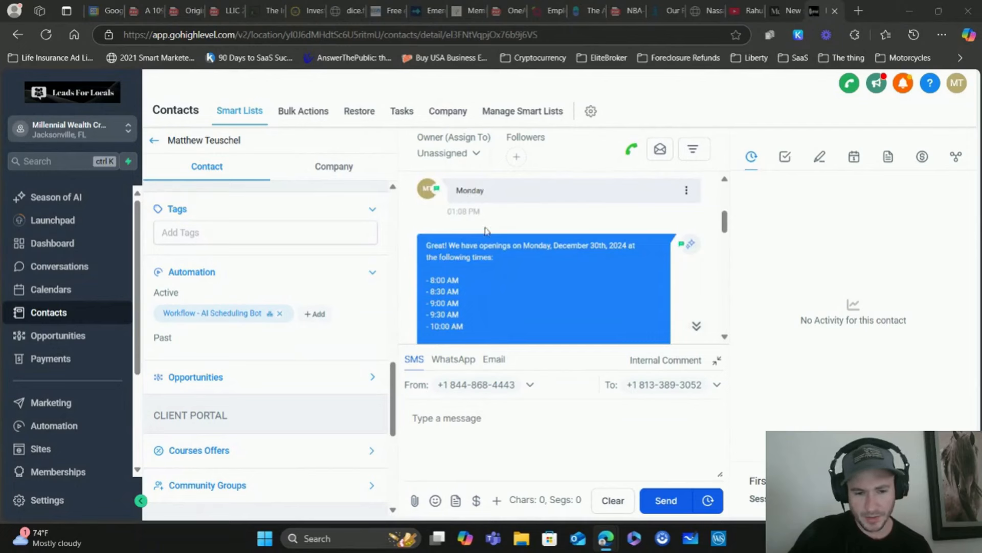
scroll(487, 231, down, 1)
scroll(446, 254, down, 3)
scroll(491, 235, down, 3)
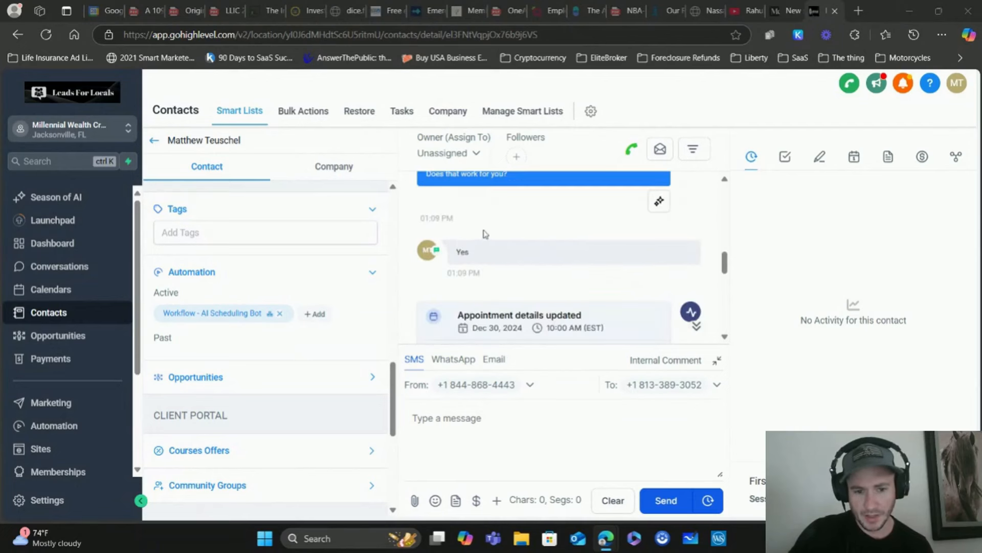
scroll(473, 258, down, 3)
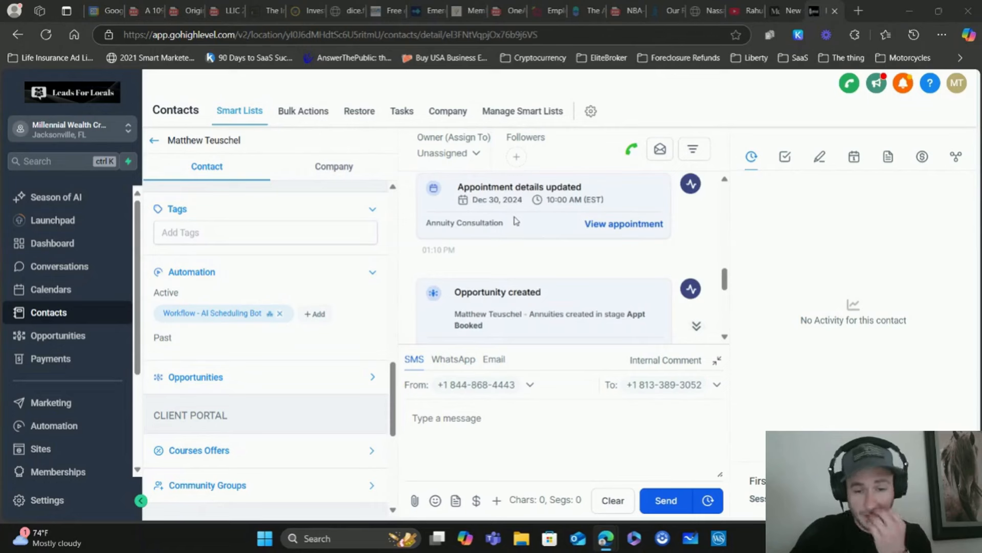
scroll(516, 220, down, 2)
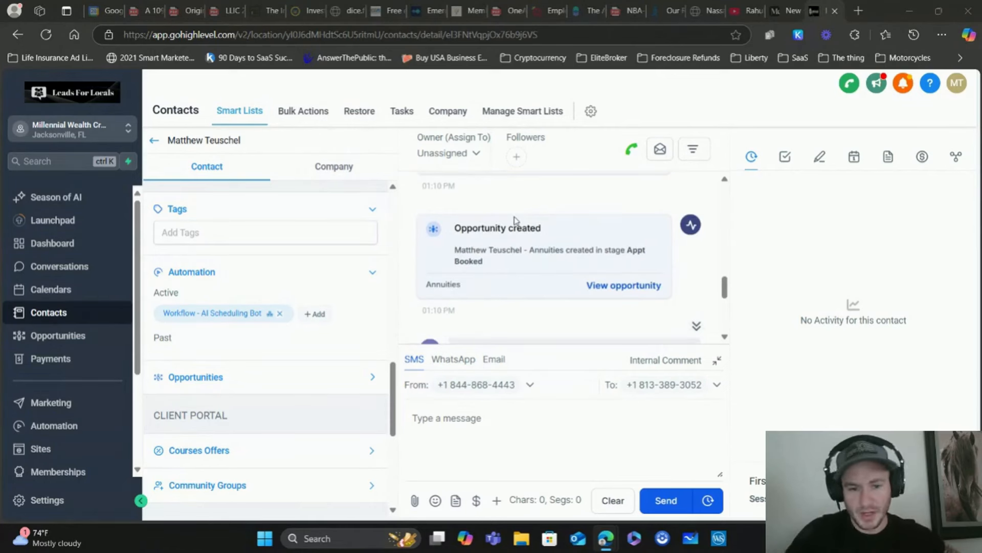
scroll(516, 221, down, 2)
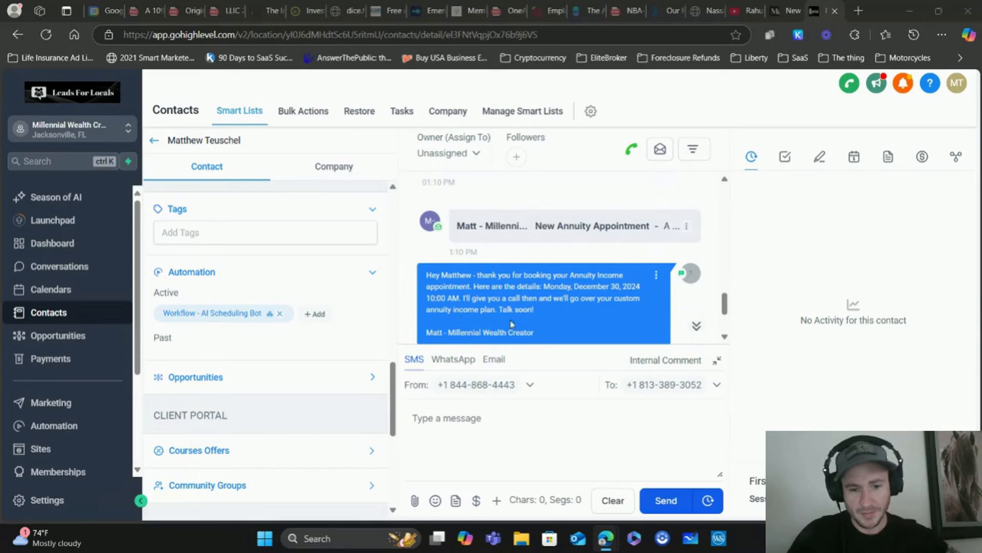